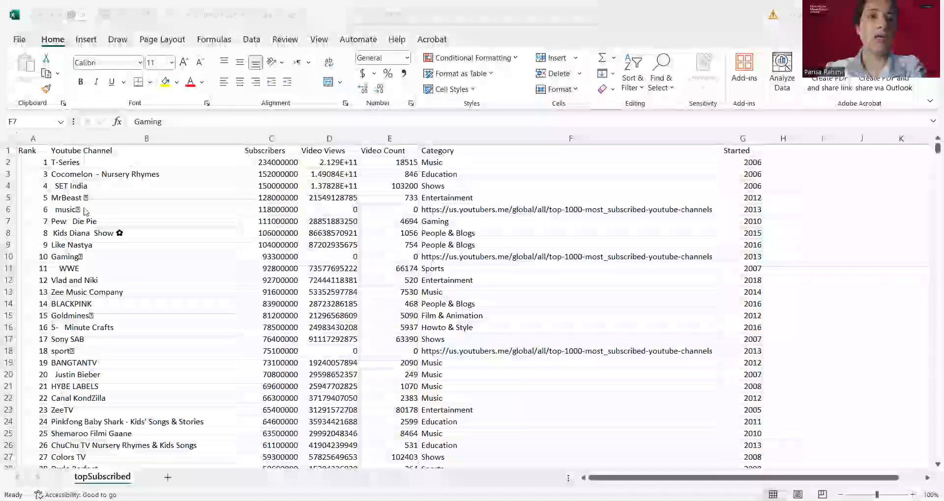
Inspect the channel names in the Youtube Channel column for stray symbols and extra spaces
click(53, 197)
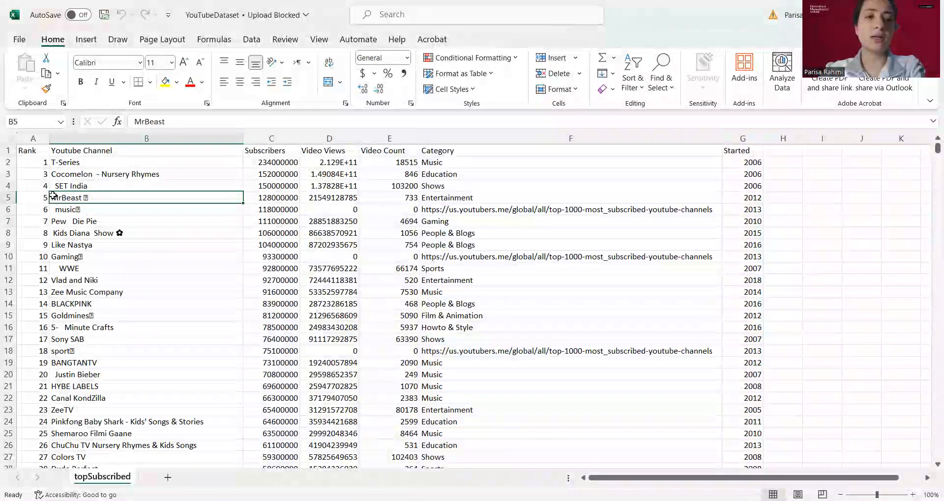
click(109, 213)
click(100, 259)
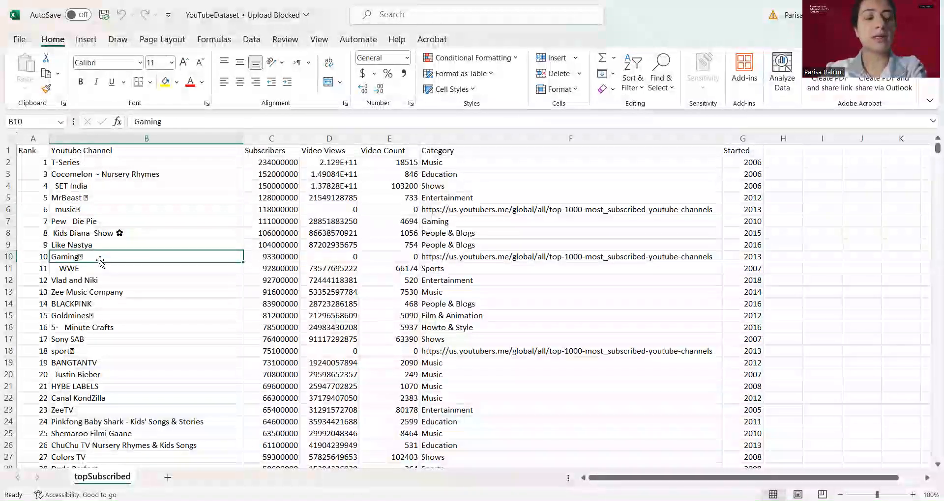
click(74, 198)
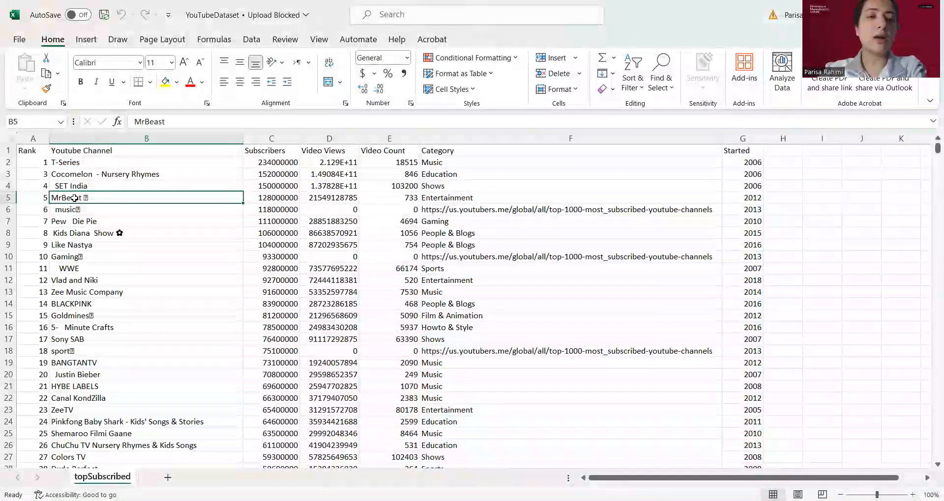
click(80, 210)
click(91, 258)
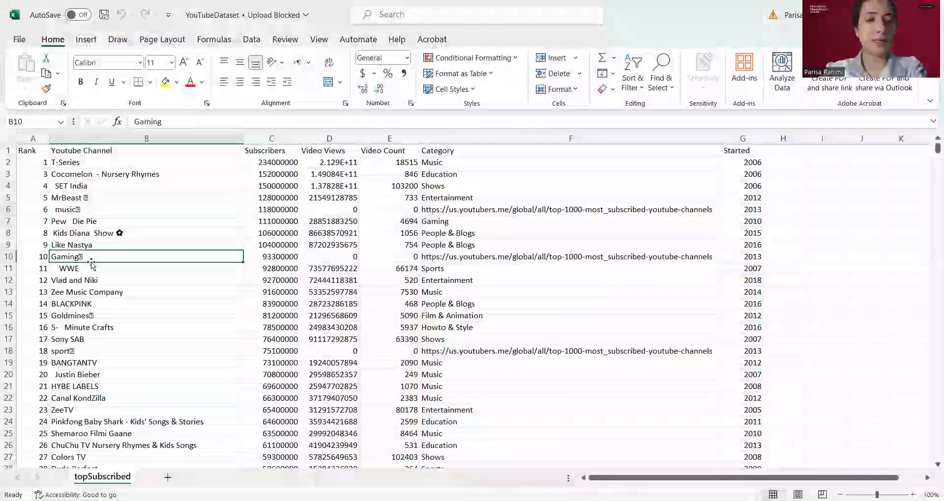
click(94, 293)
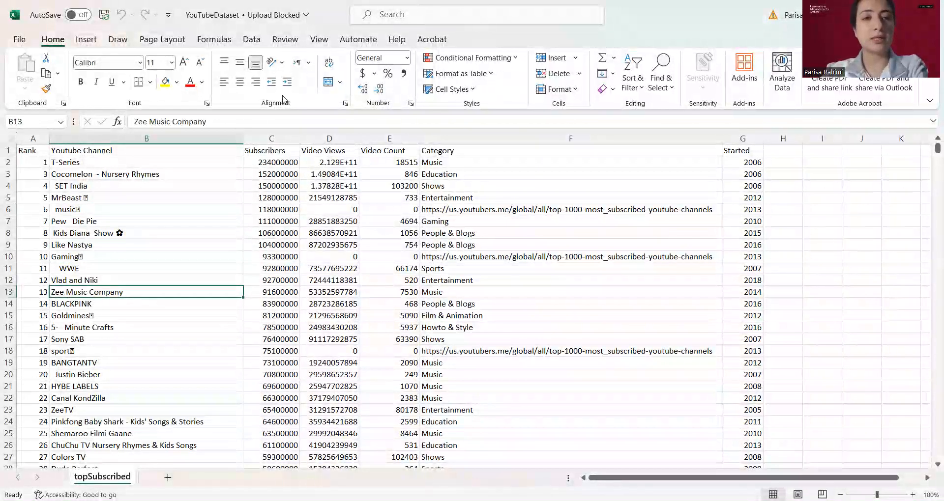
Insert a blank column before the Subscribers column
click(260, 134)
right_click(260, 134)
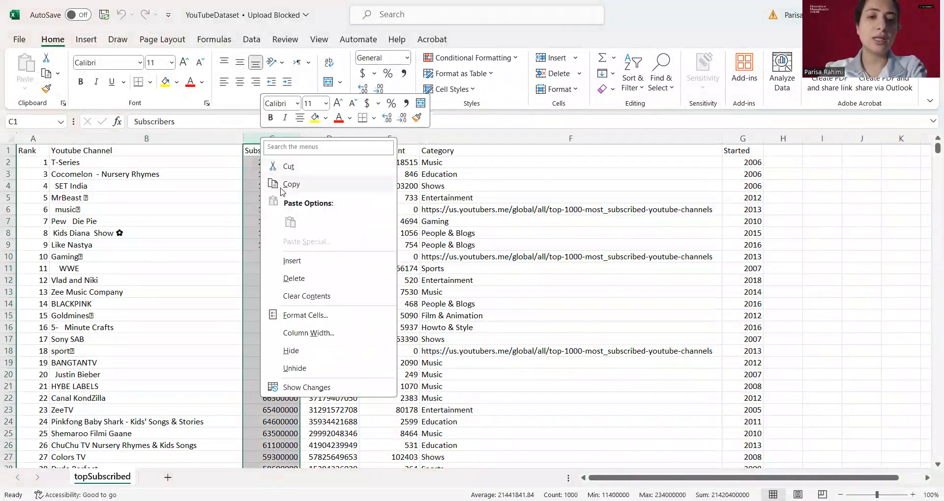
click(290, 261)
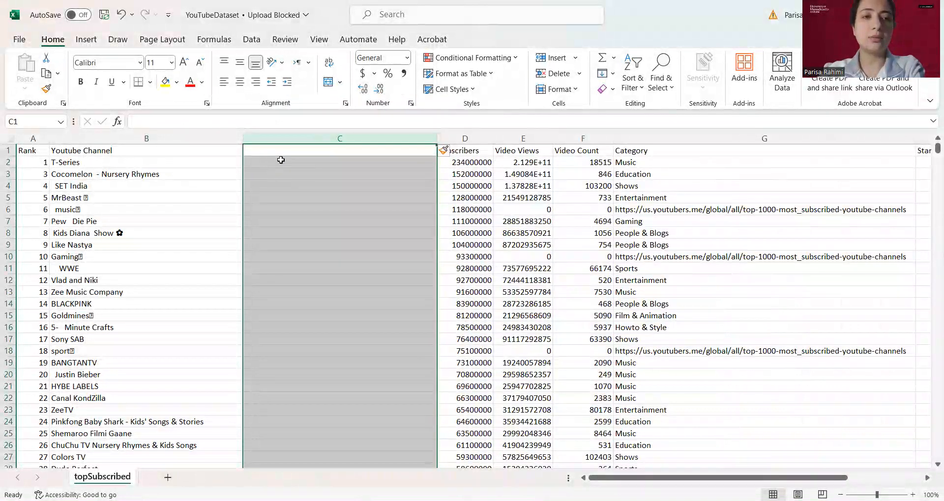
Enter =CLEAN(B2) in the new column's first data cell and fill the formula down the column
click(284, 175)
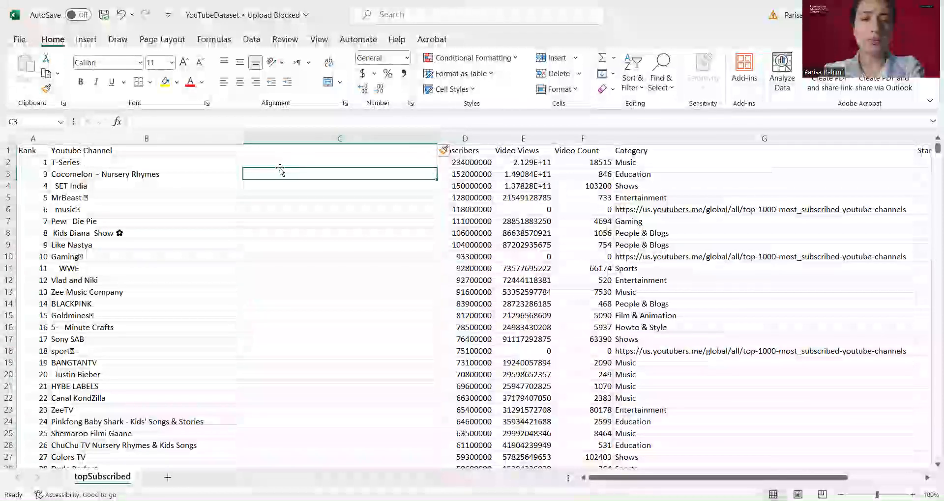
click(178, 191)
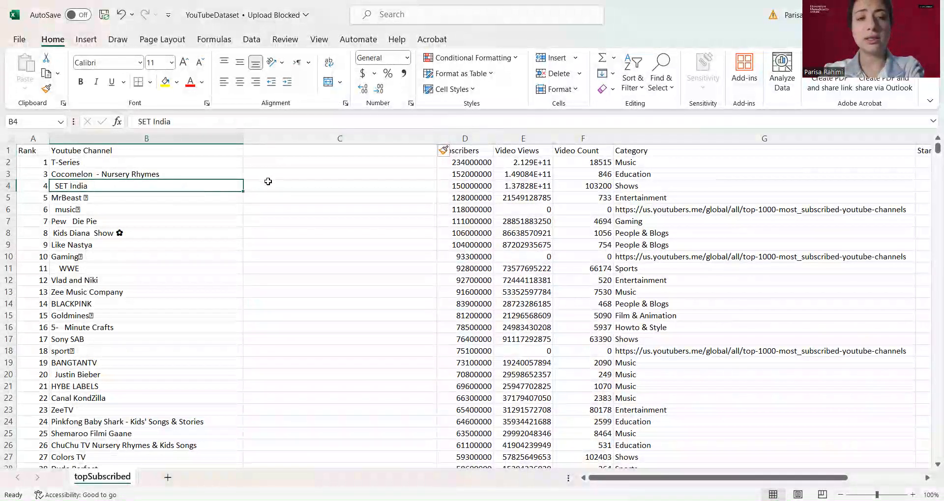
click(304, 175)
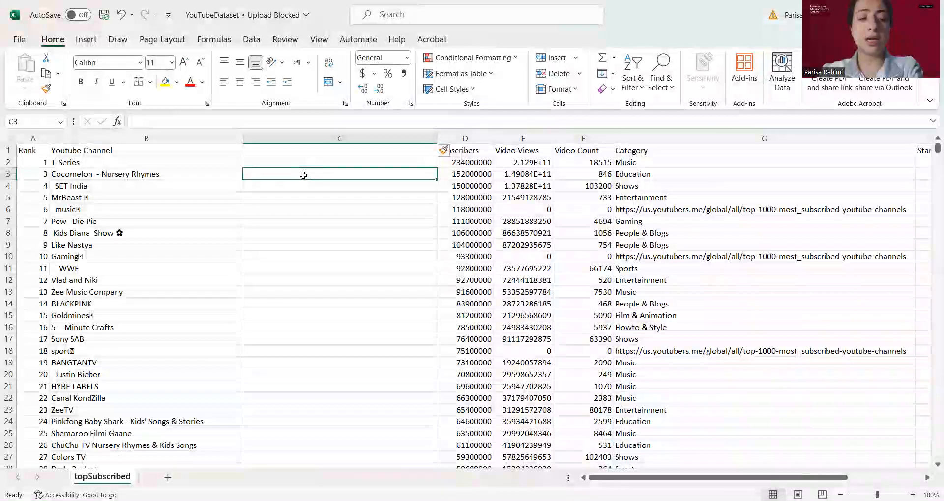
click(289, 159)
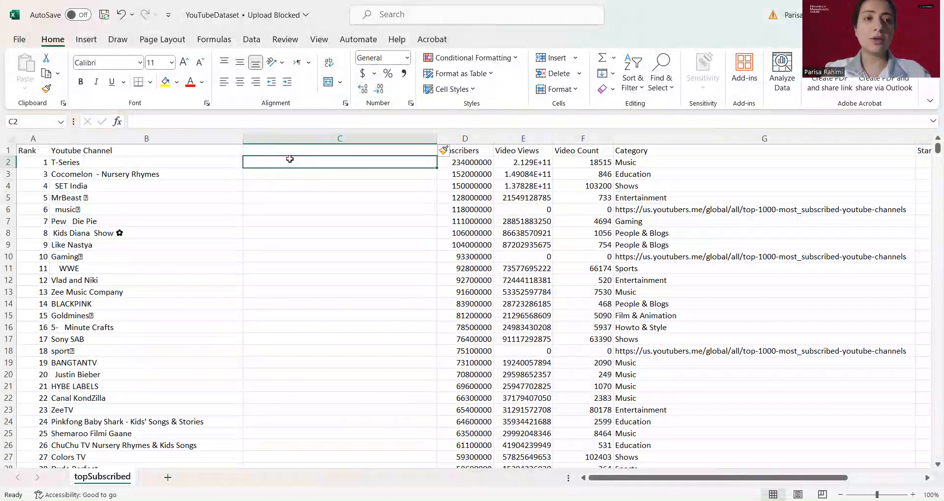
text(=)
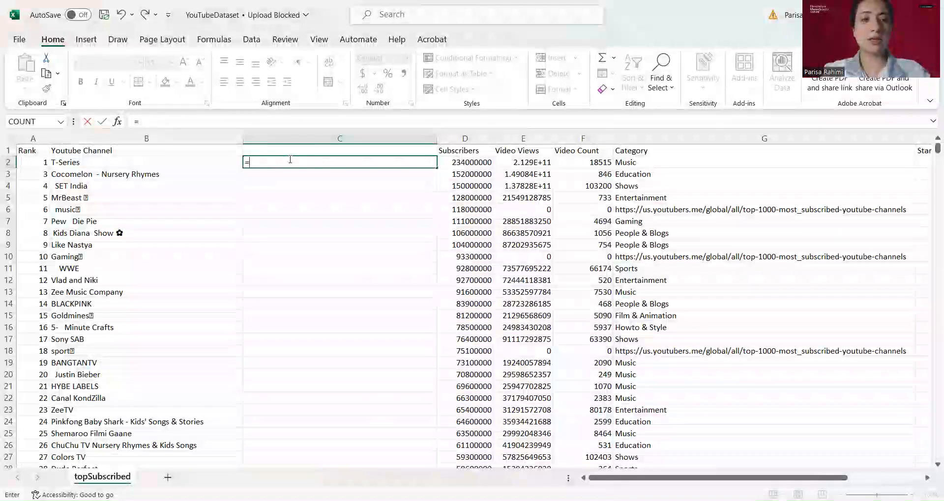
text(cle)
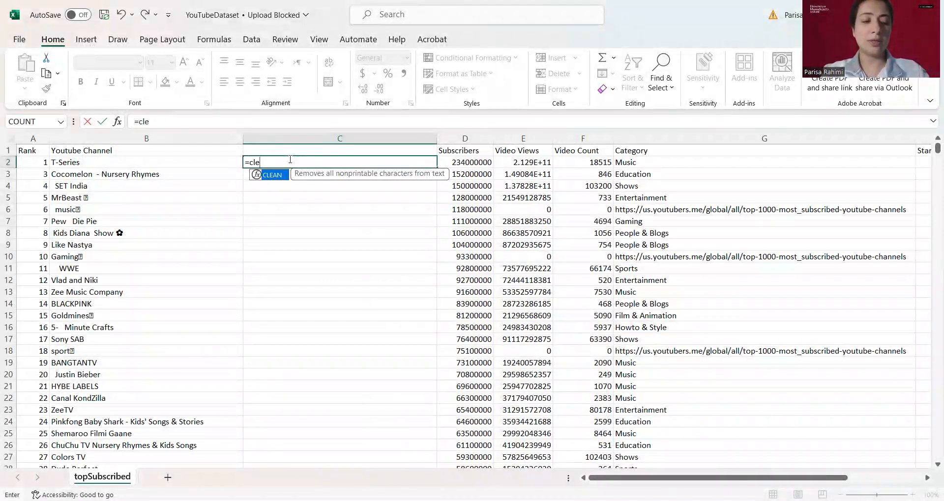
key(Tab)
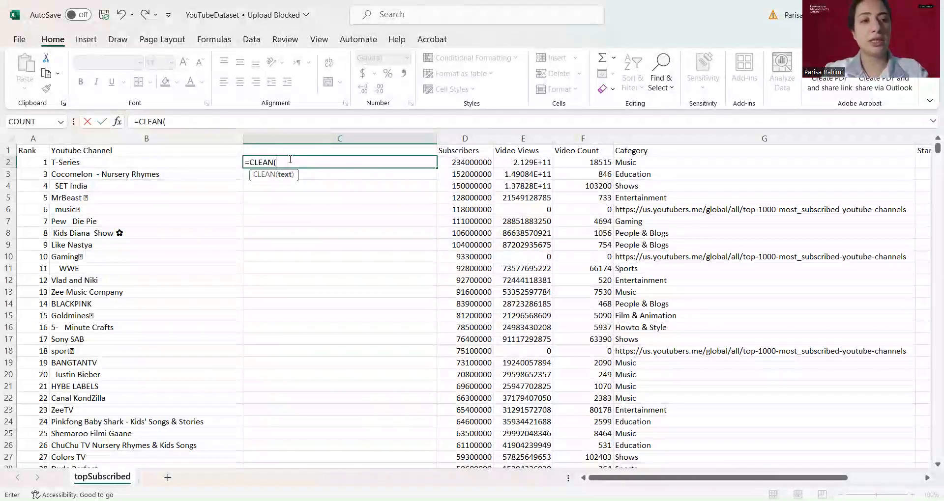
click(165, 161)
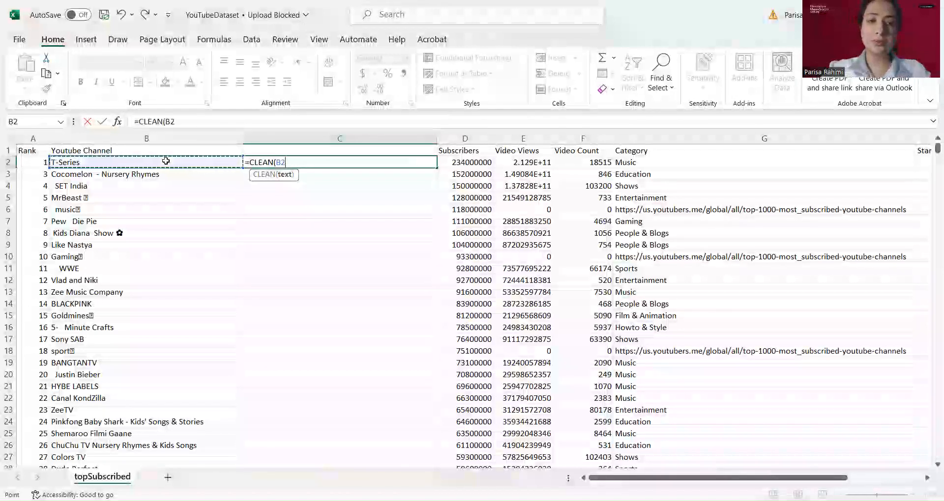
text())
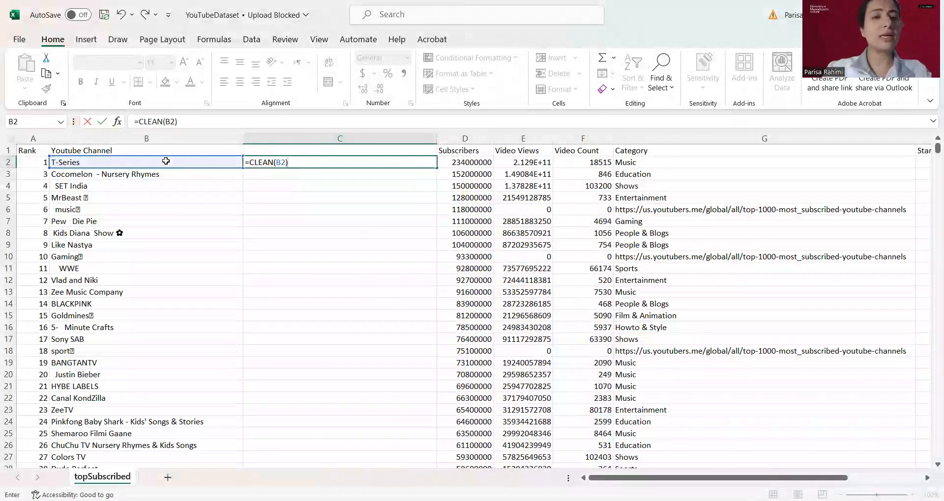
key(Return)
click(345, 160)
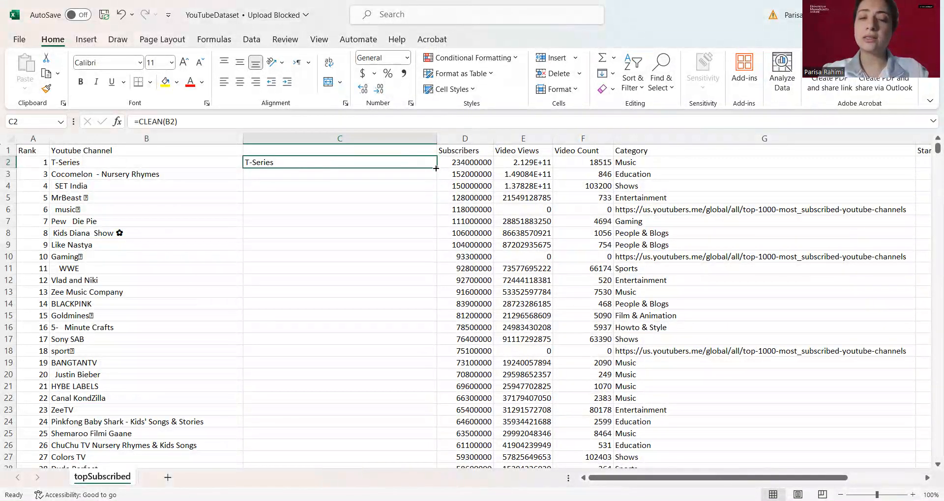
double_click(435, 168)
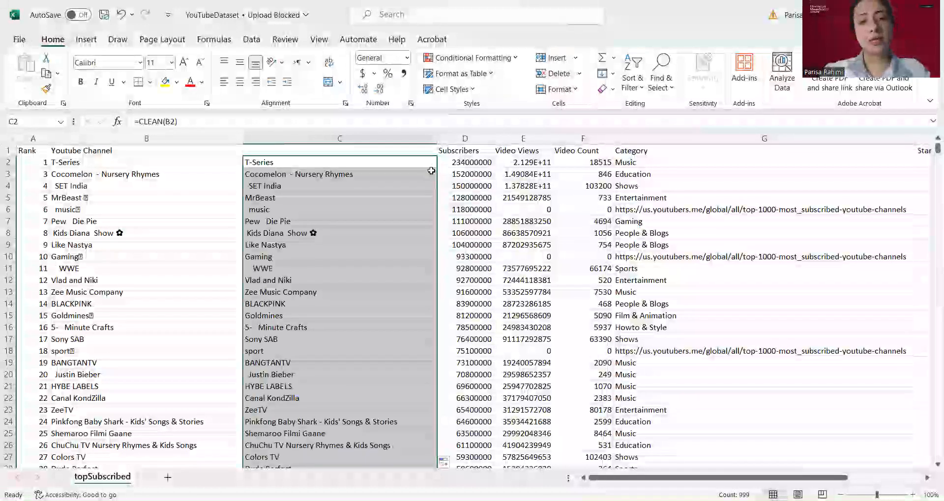
Examine the cleaned channel names in the new column against the originals
click(389, 173)
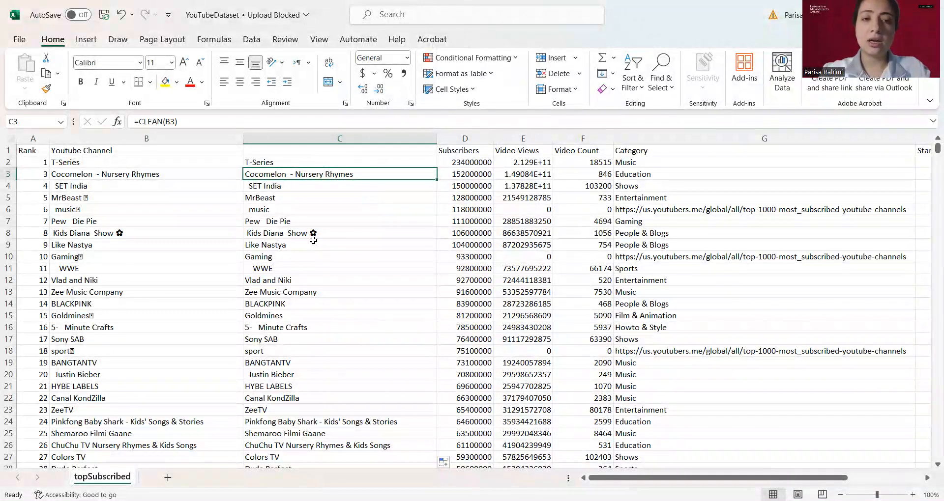
click(326, 213)
click(322, 279)
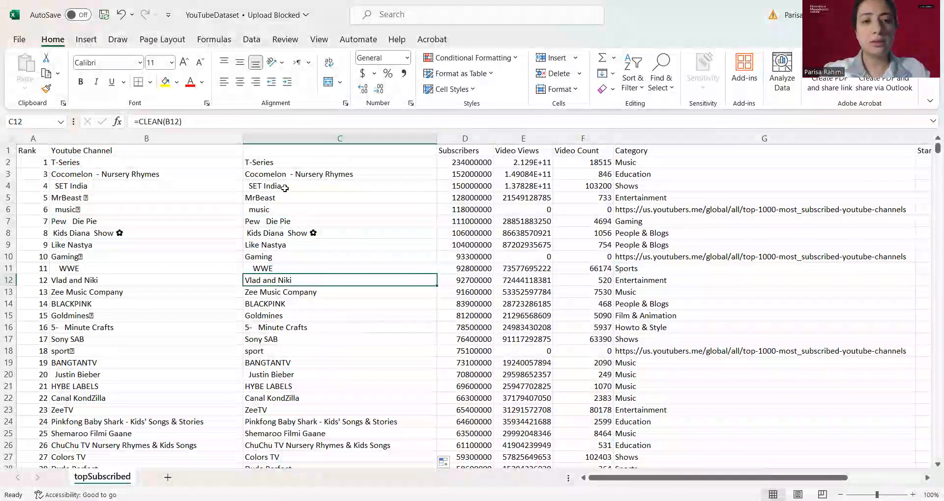
click(328, 175)
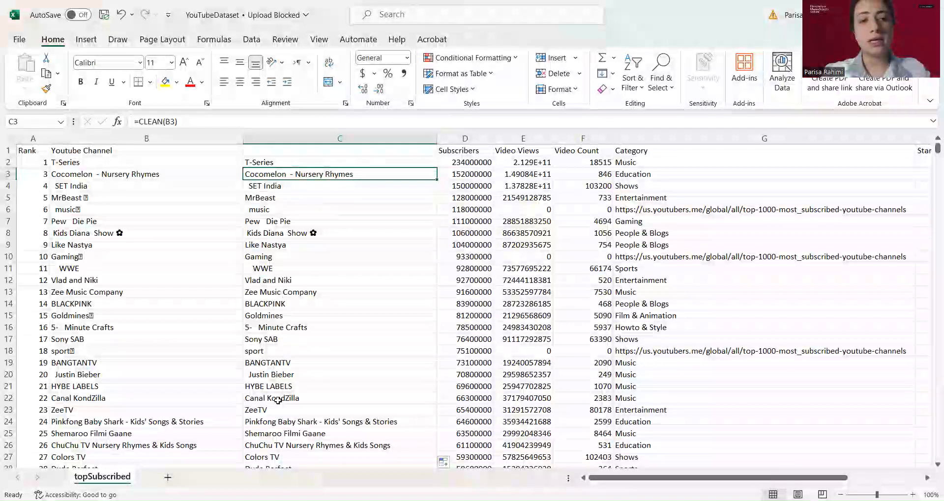
click(321, 221)
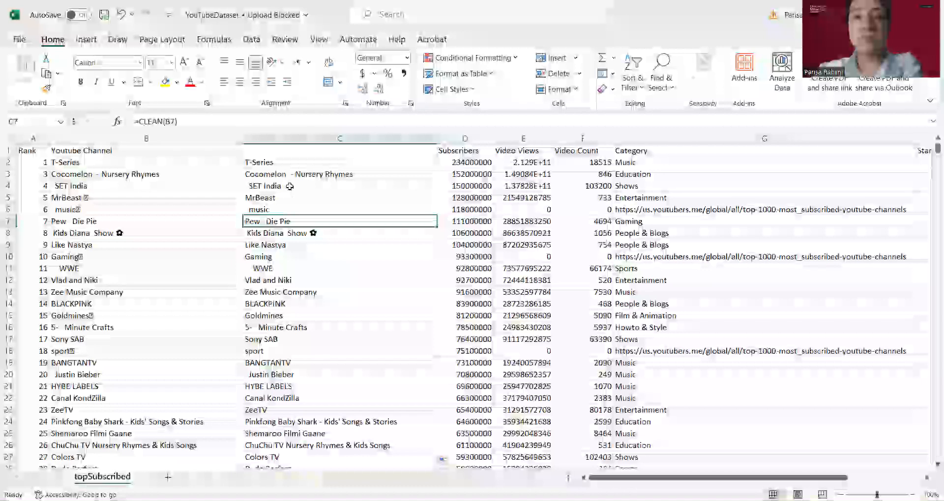
click(290, 186)
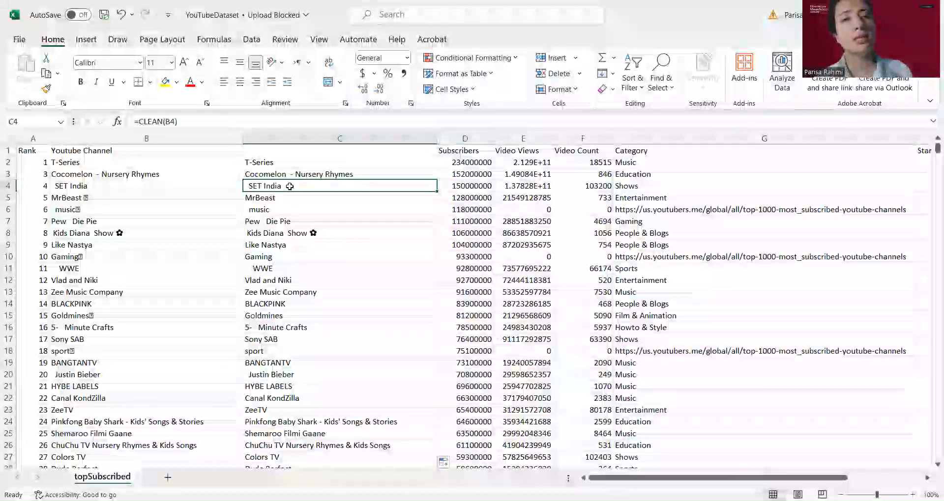
click(275, 222)
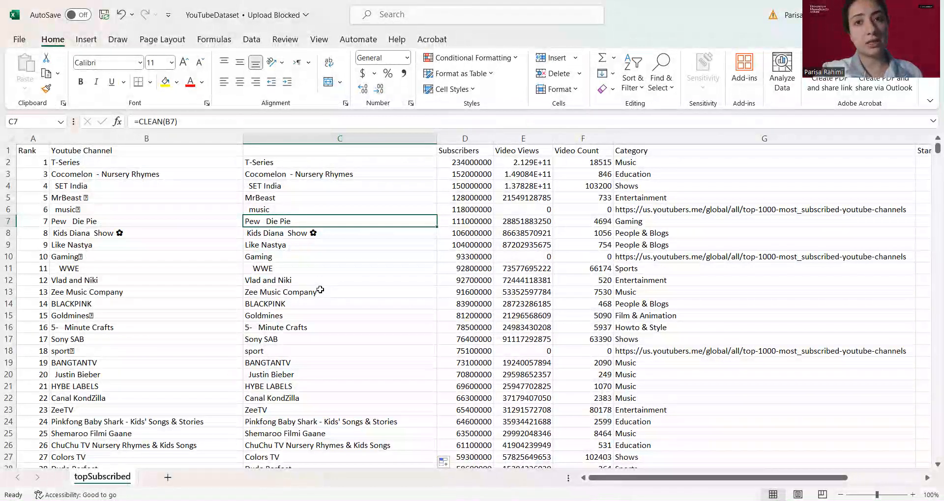
click(308, 409)
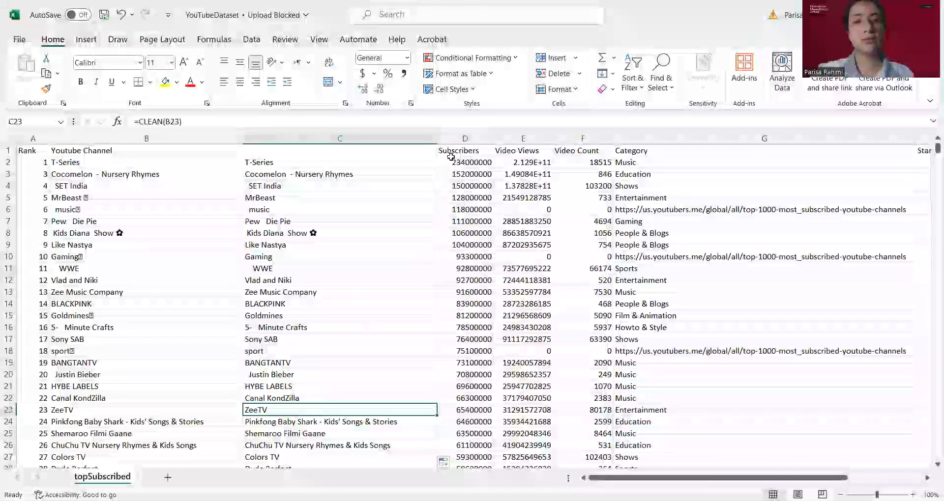
Insert another blank column before the Subscribers column
click(463, 138)
right_click(462, 138)
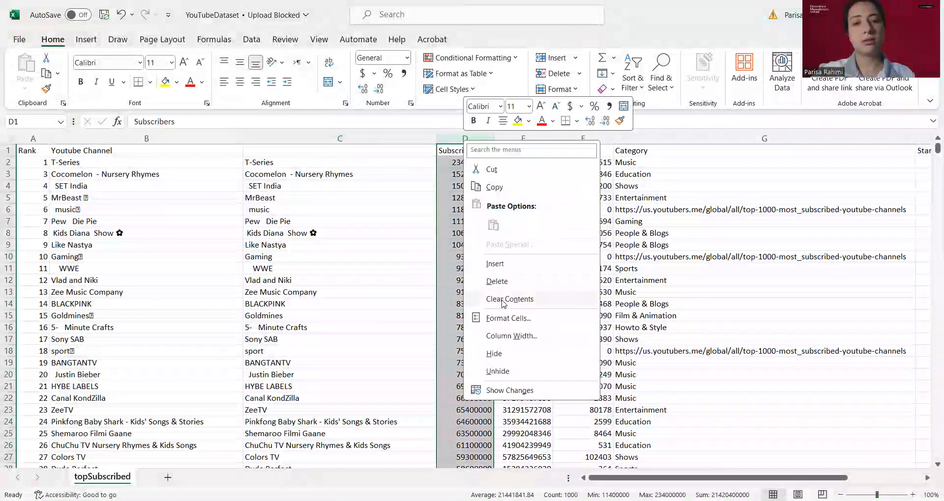
click(494, 263)
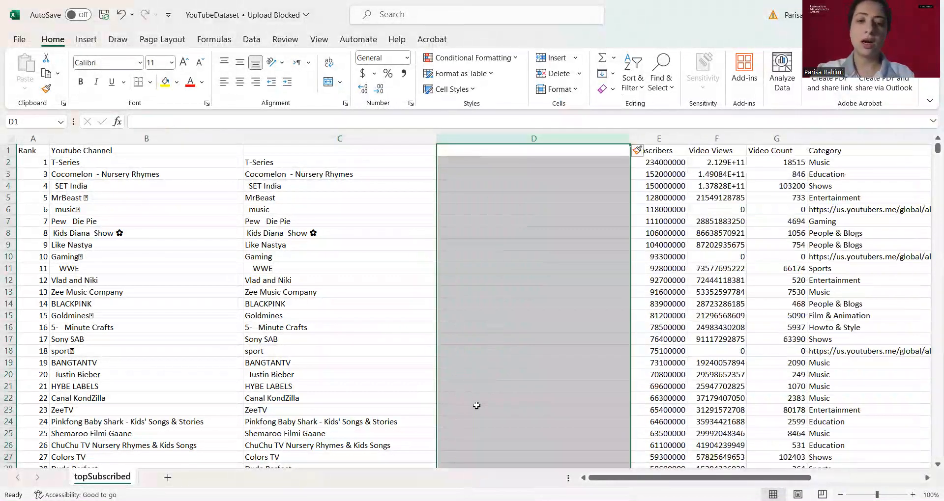
Enter =len(C23) in D23 to count the characters of the cleaned ZeeTV name
click(476, 405)
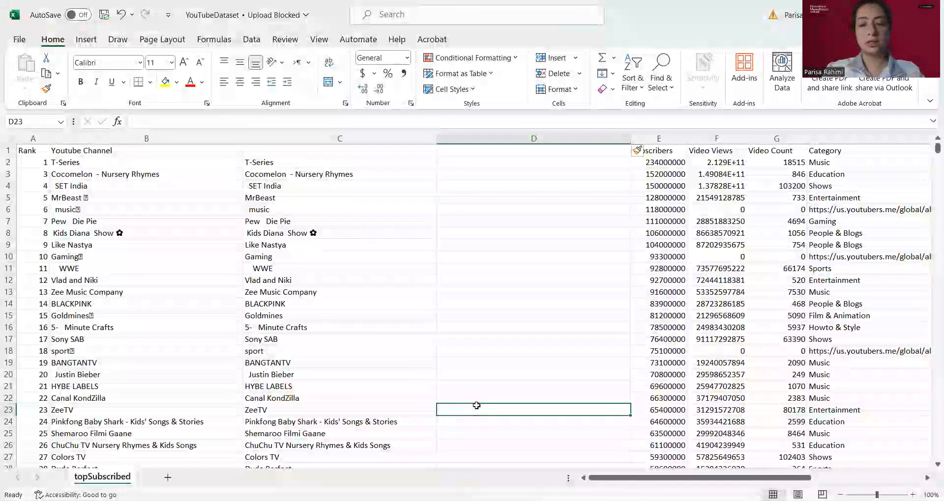
text(=)
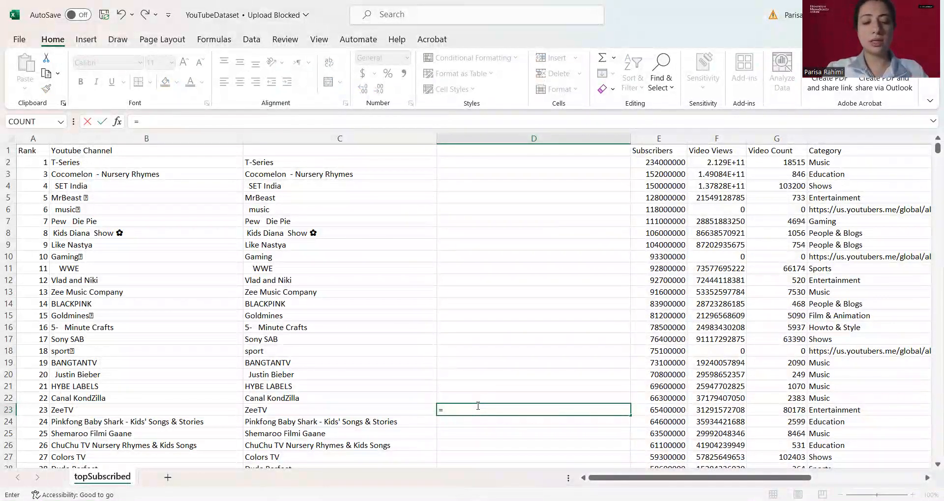
text(len()
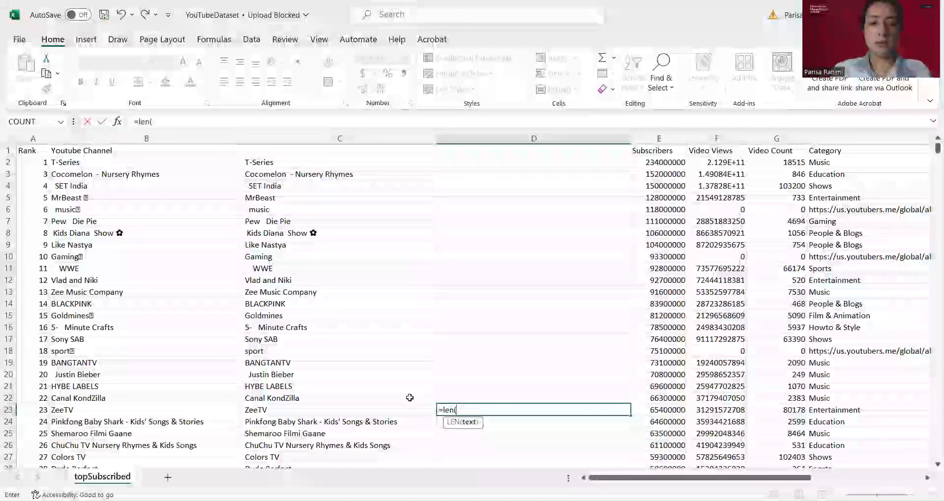
click(417, 408)
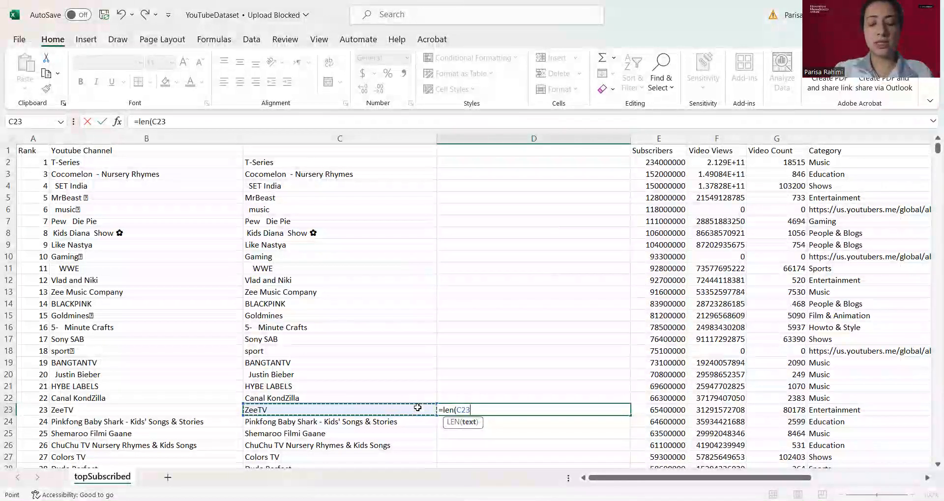
text())
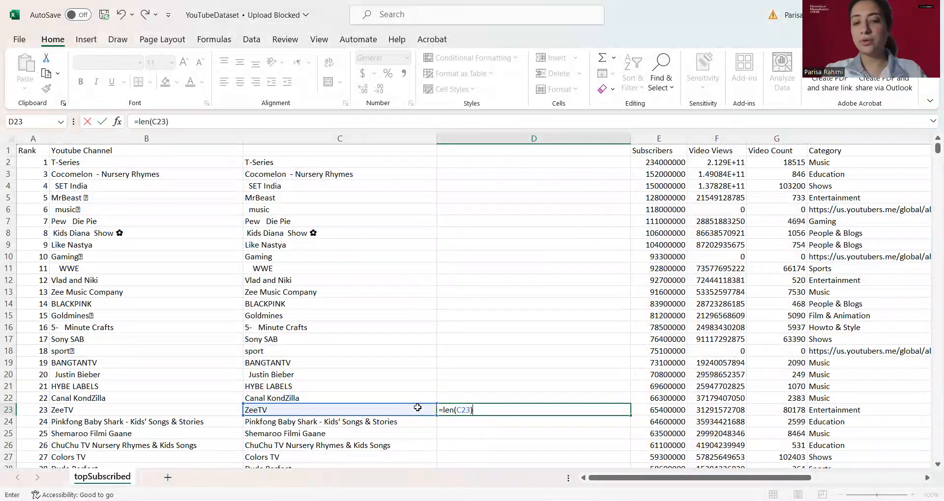
key(Return)
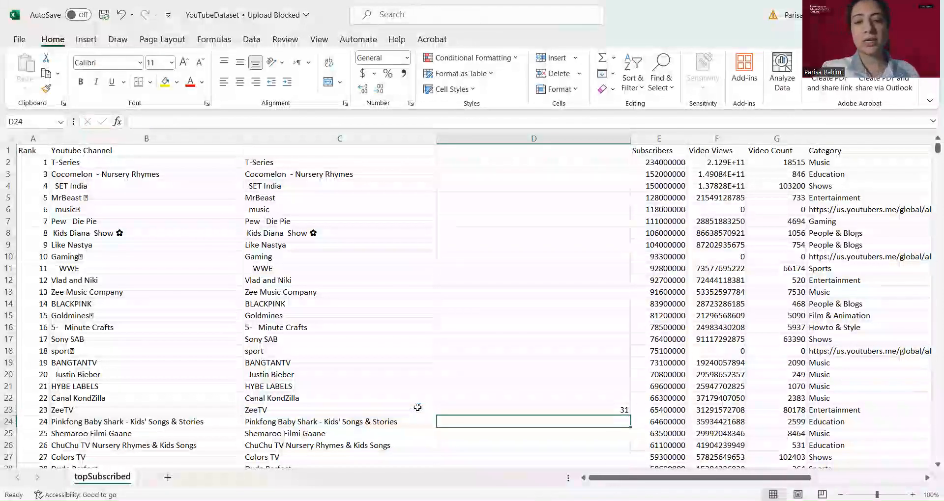
click(522, 411)
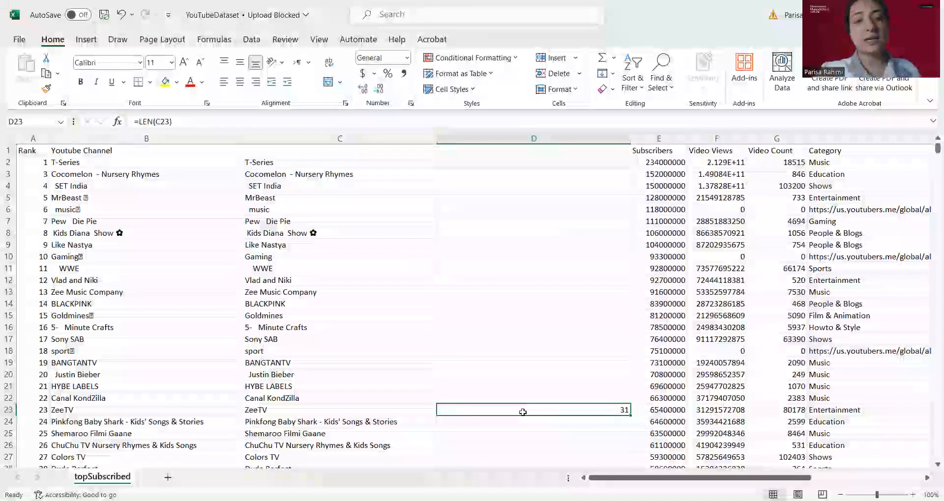
click(387, 418)
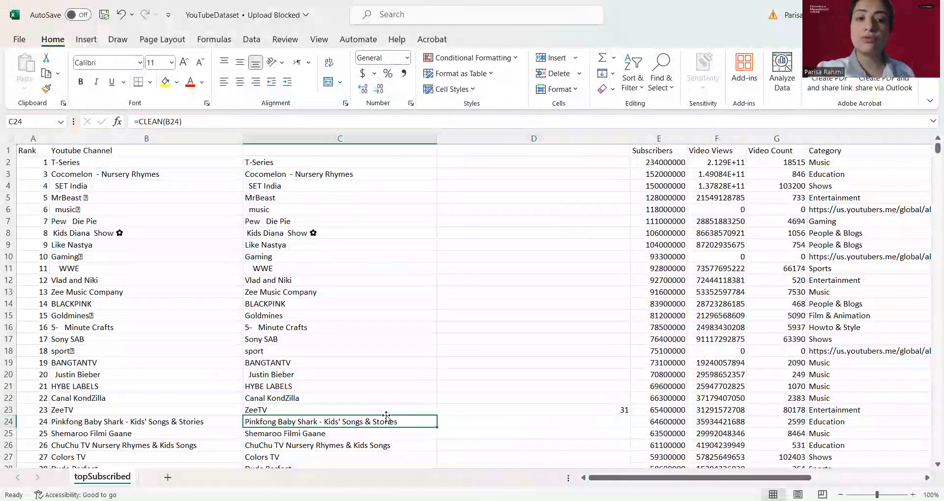
Clear the LEN formula from D23
click(367, 410)
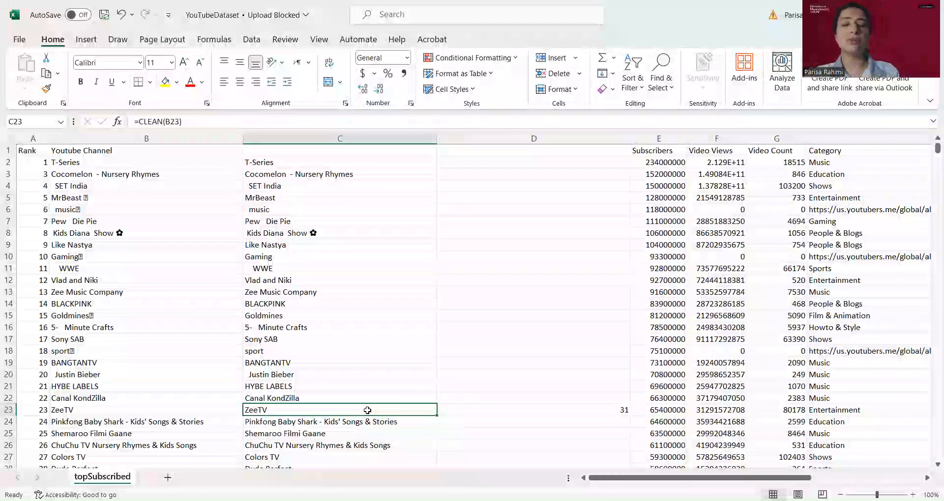
click(509, 410)
key(BackSpace)
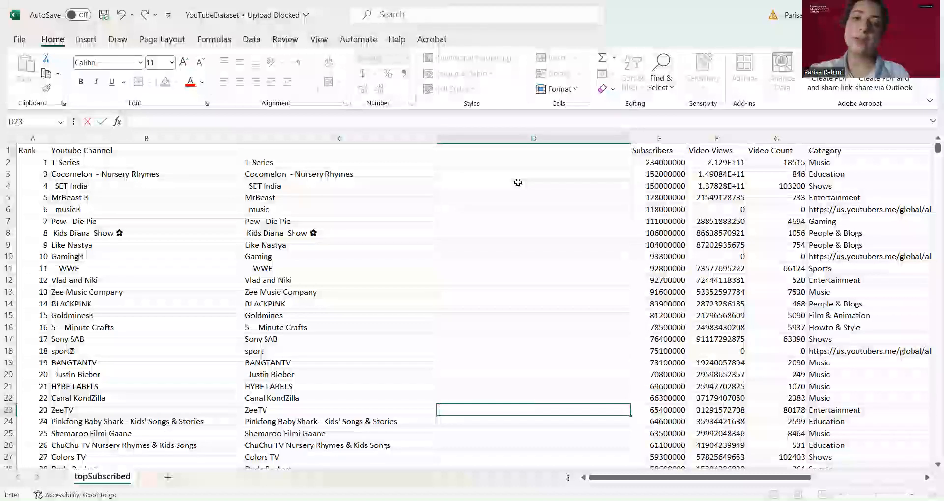
Enter =TRIM(C2) in D2 and fill the formula down the whole column
click(517, 182)
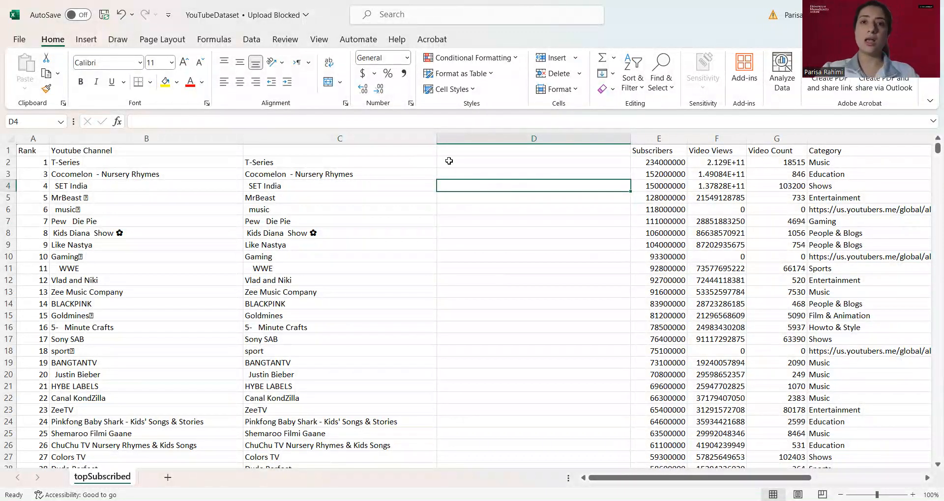
click(480, 160)
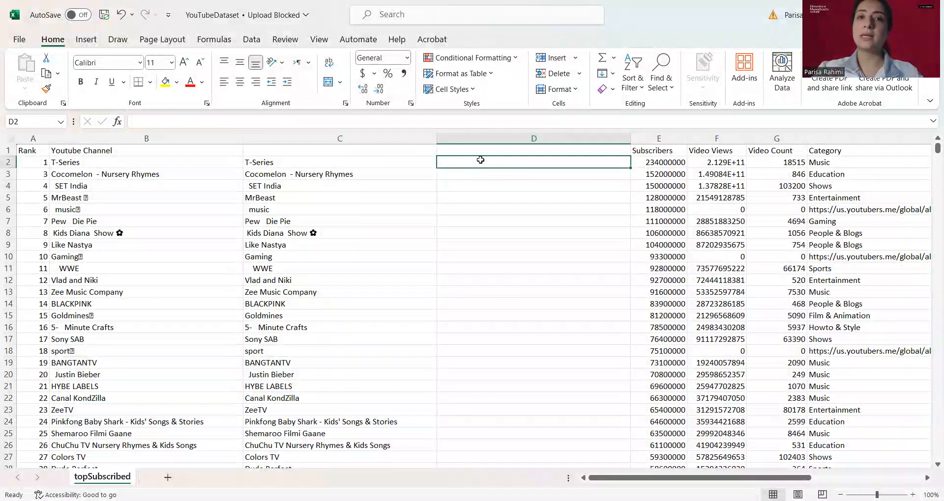
text(=)
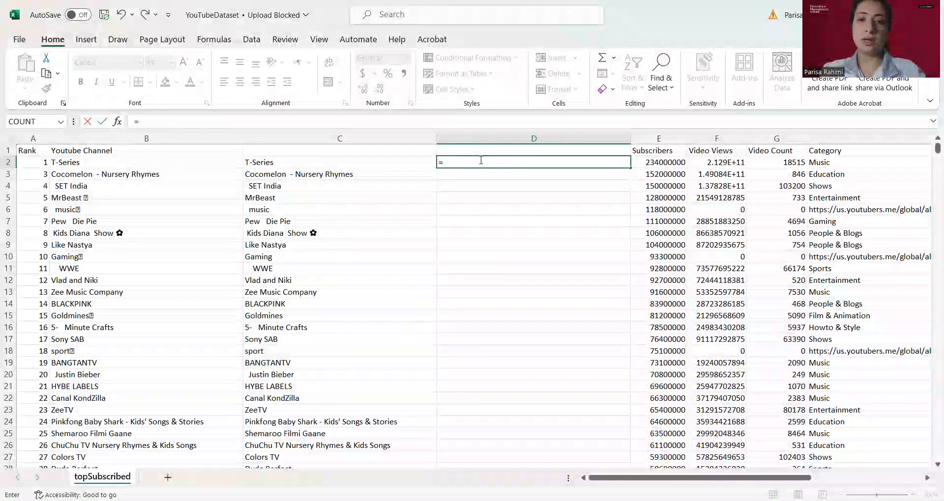
text(trii)
key(BackSpace)
text(m)
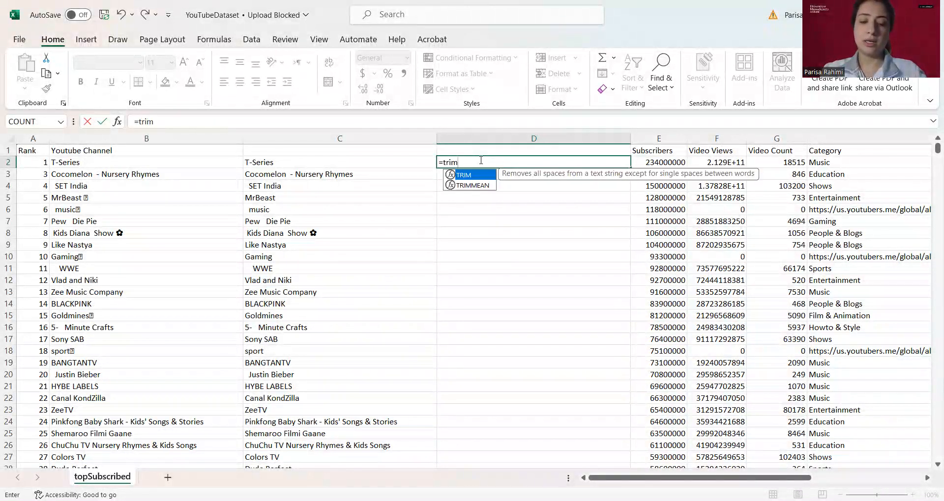
text(()
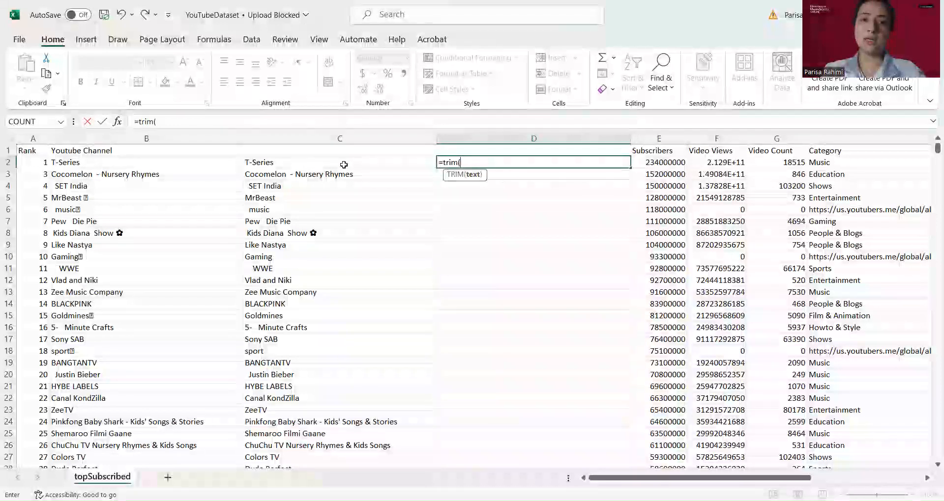
click(343, 164)
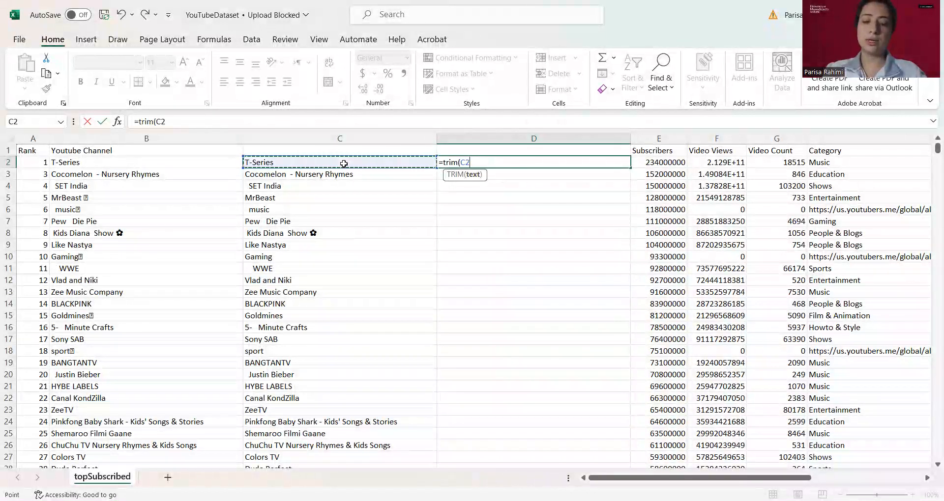
text())
key(Return)
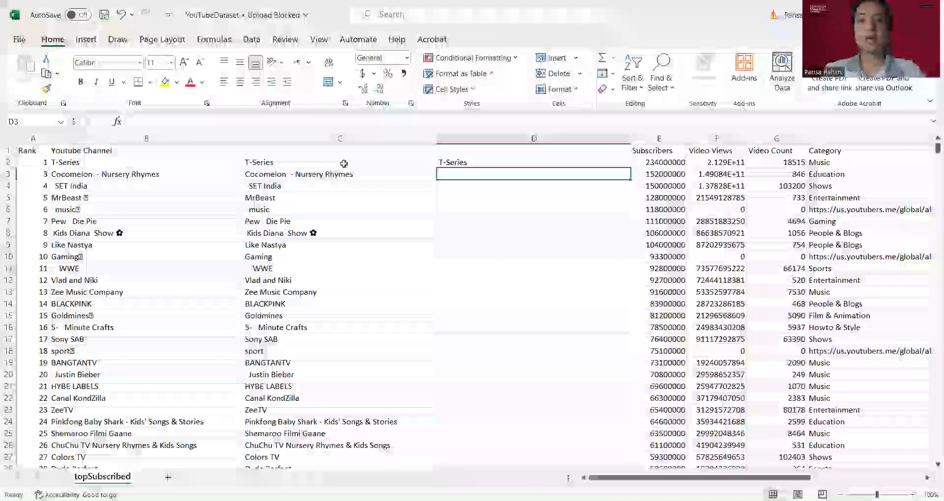
click(544, 161)
double_click(631, 167)
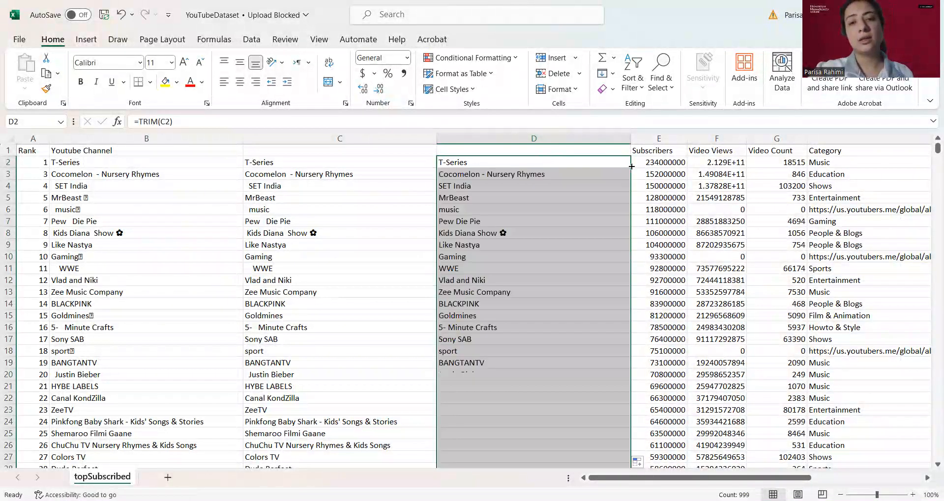
Copy the Youtube Channel header from B1 into D1
click(520, 187)
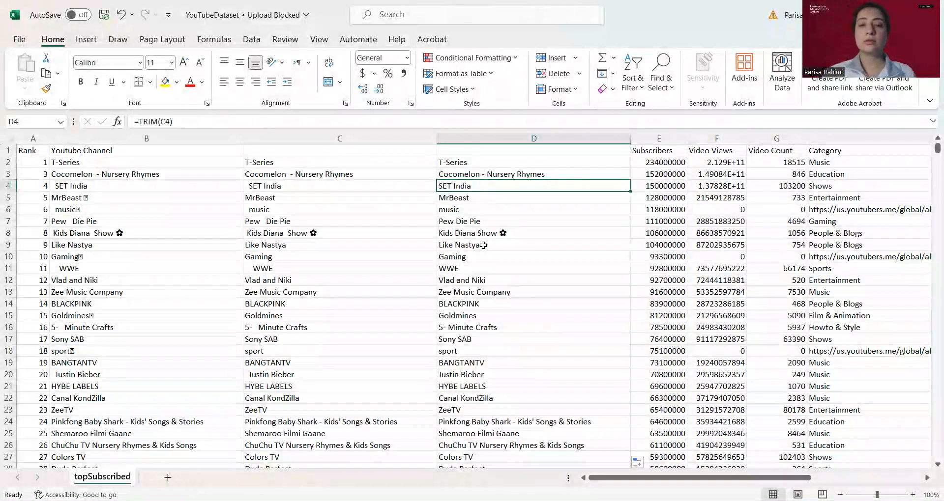
click(116, 151)
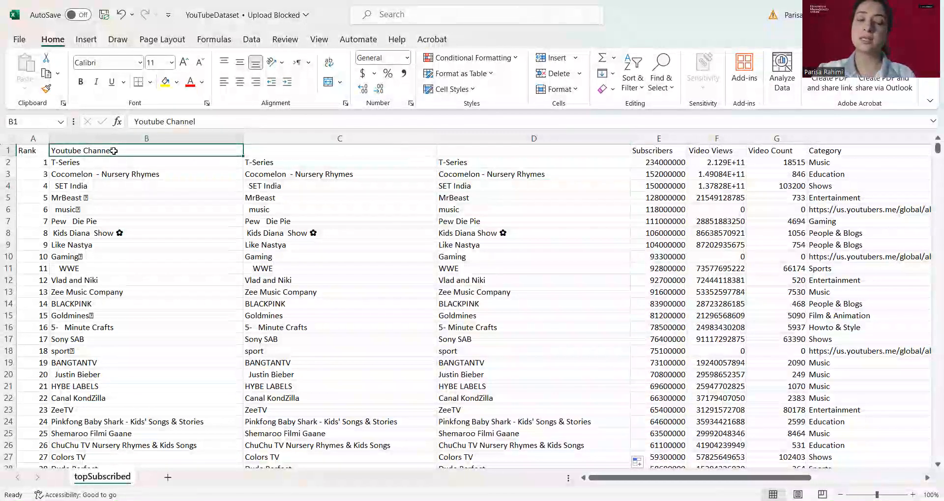
right_click(114, 150)
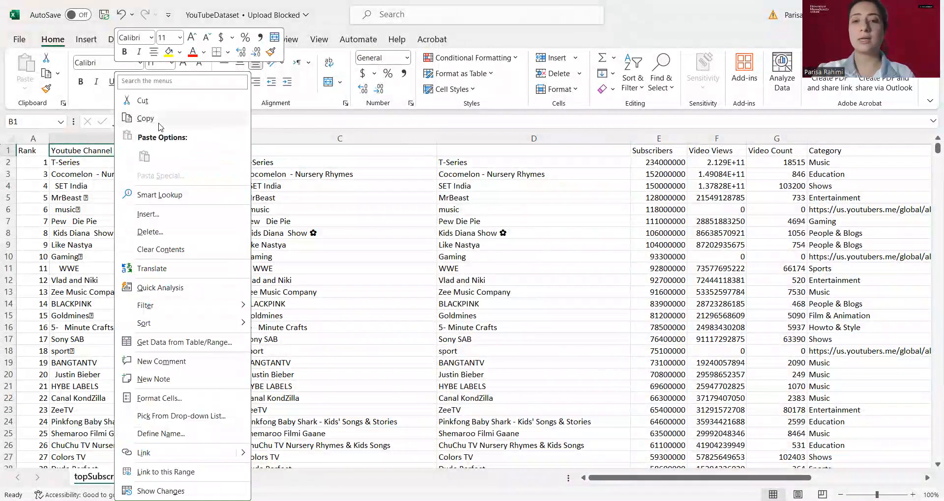
click(159, 124)
click(535, 150)
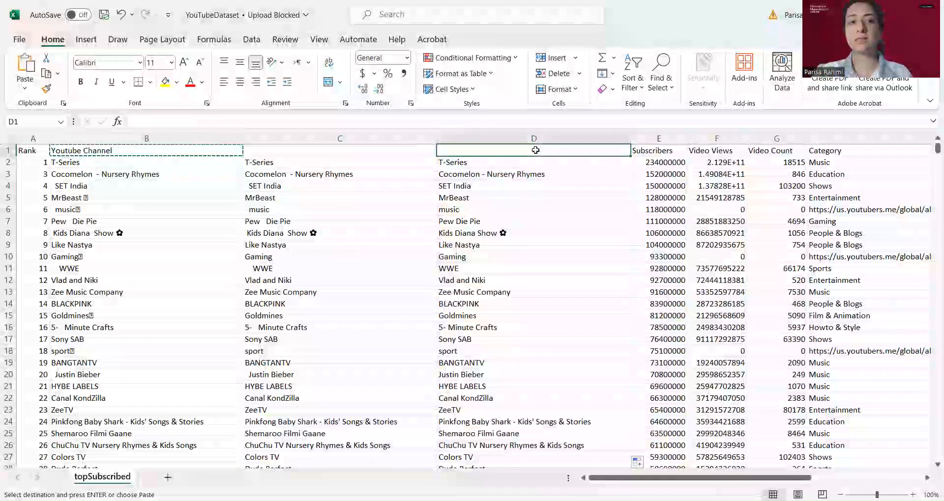
right_click(535, 150)
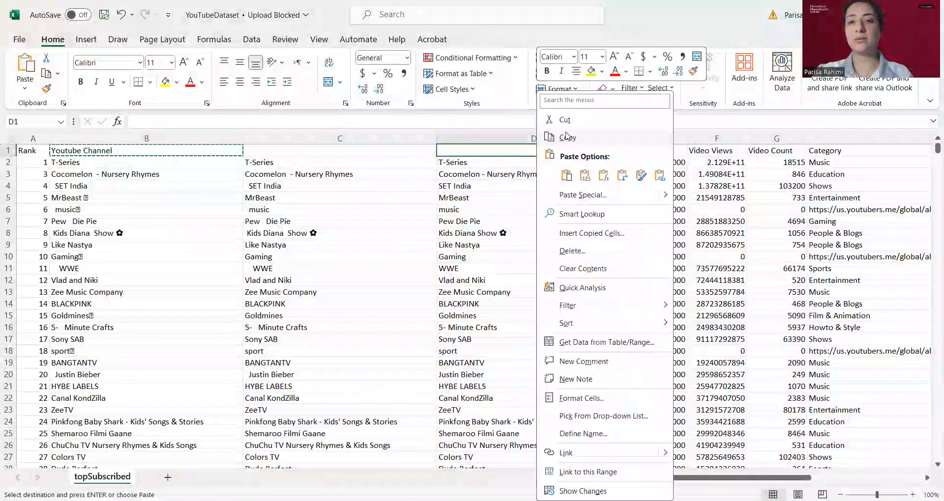
click(567, 176)
click(531, 279)
key(Escape)
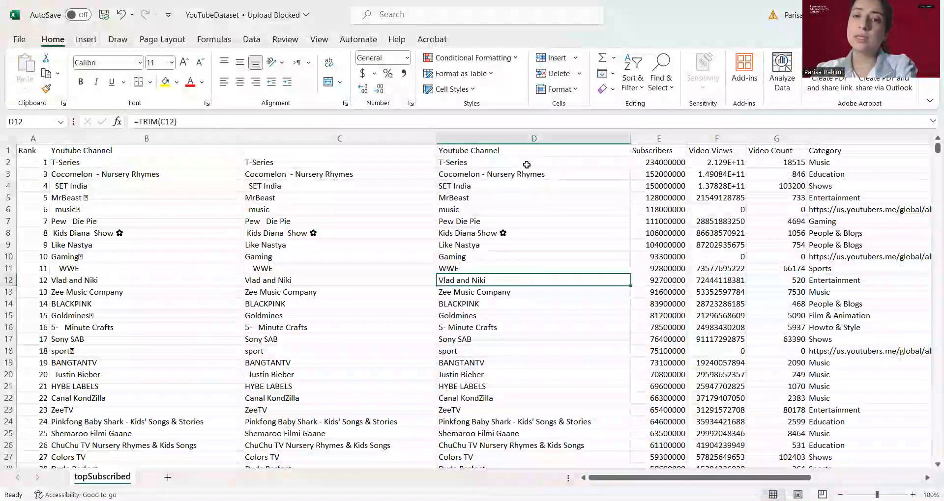
Try to delete columns B and C, then undo the deletion
drag(522, 160, 517, 270)
click(515, 228)
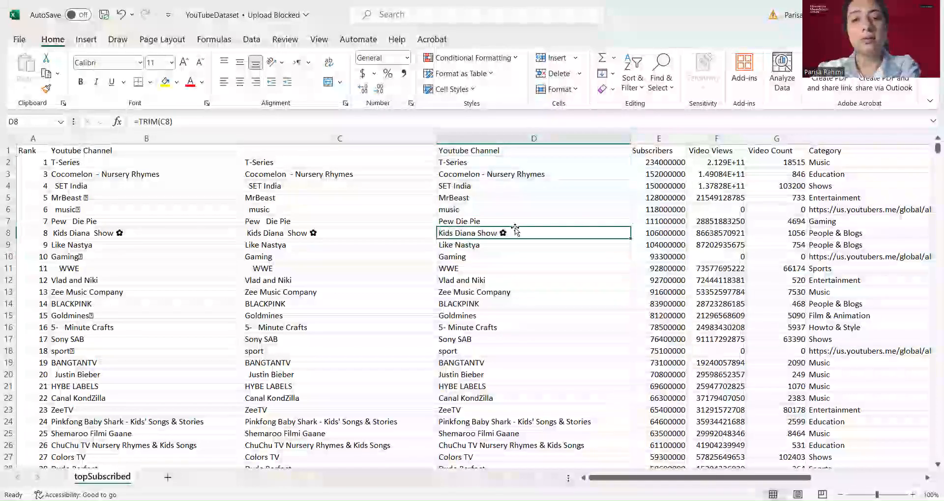
click(375, 171)
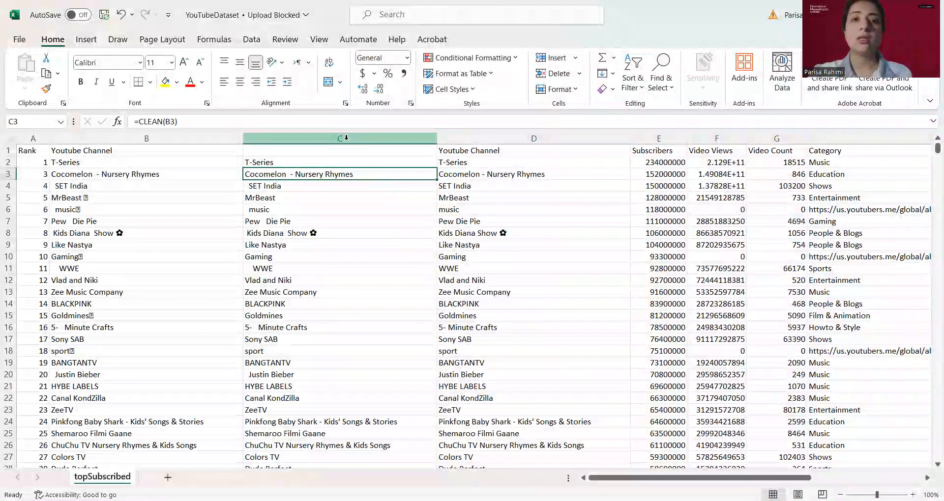
click(346, 138)
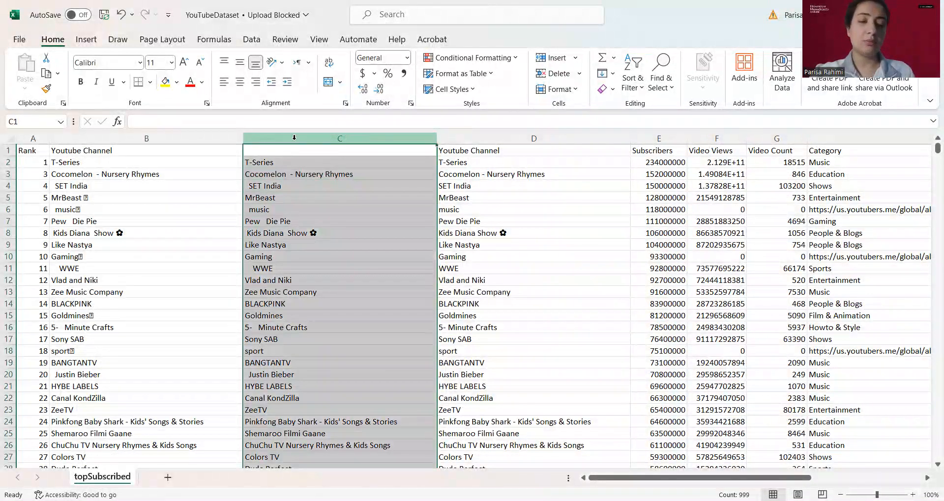
ctrl+click(207, 139)
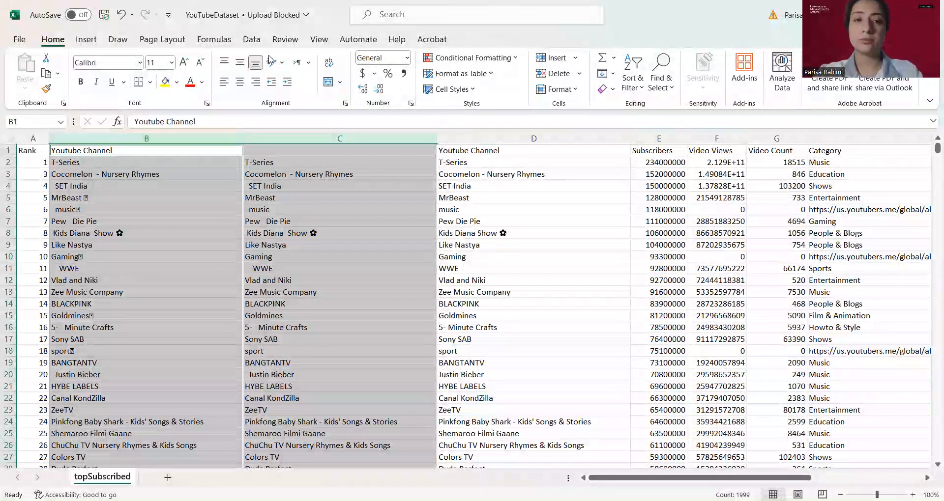
right_click(309, 138)
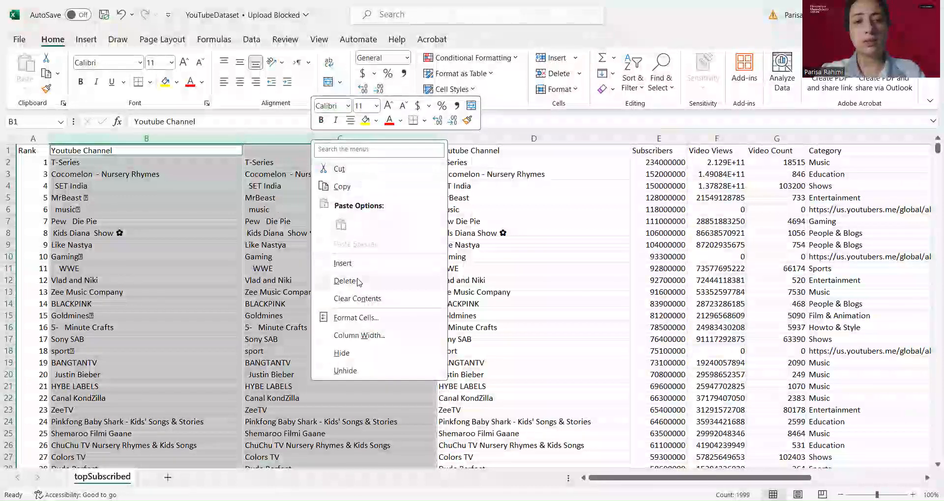
click(344, 281)
click(177, 176)
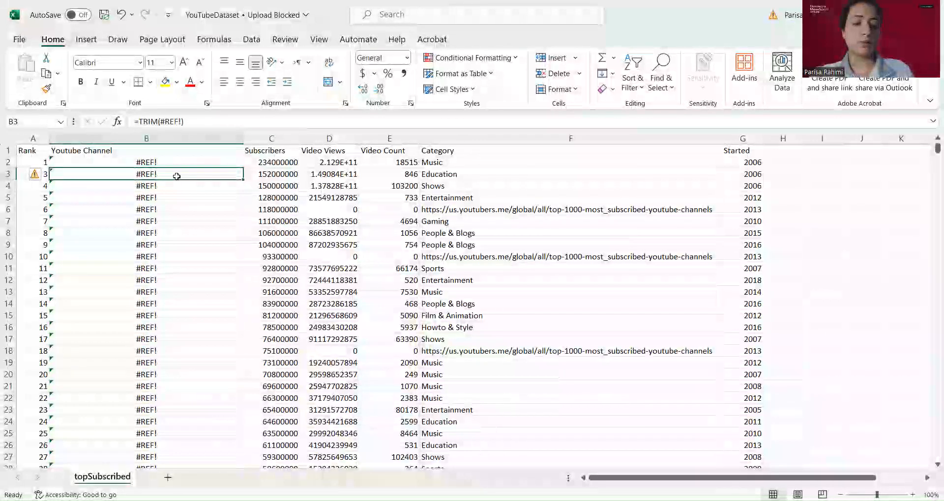
key(ctrl+z)
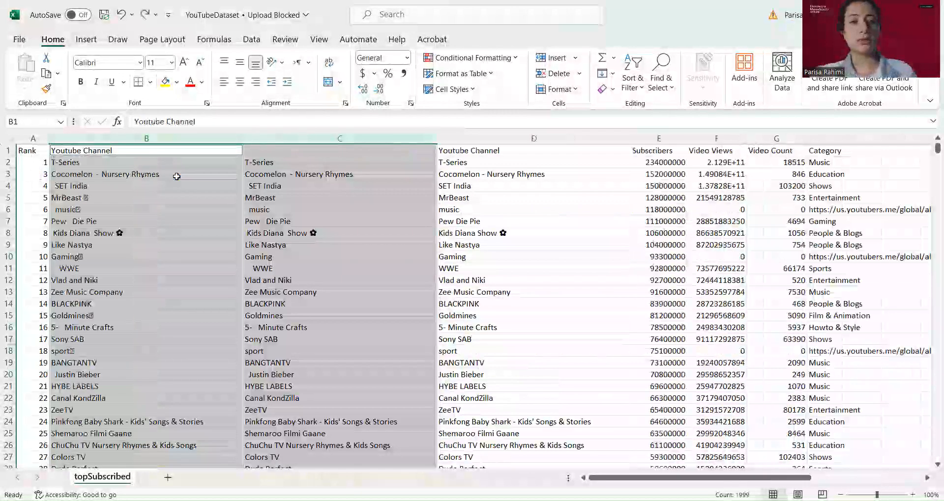
Copy column D and paste it over itself as values only
click(410, 191)
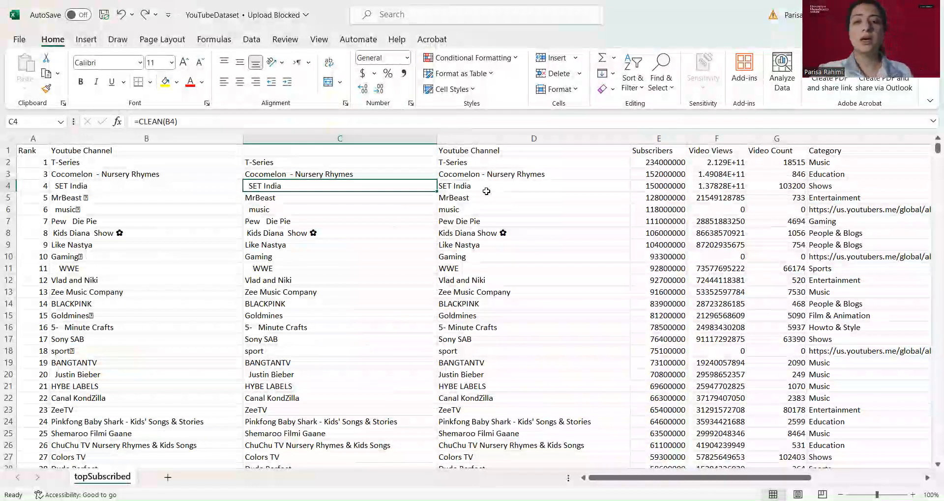
click(534, 137)
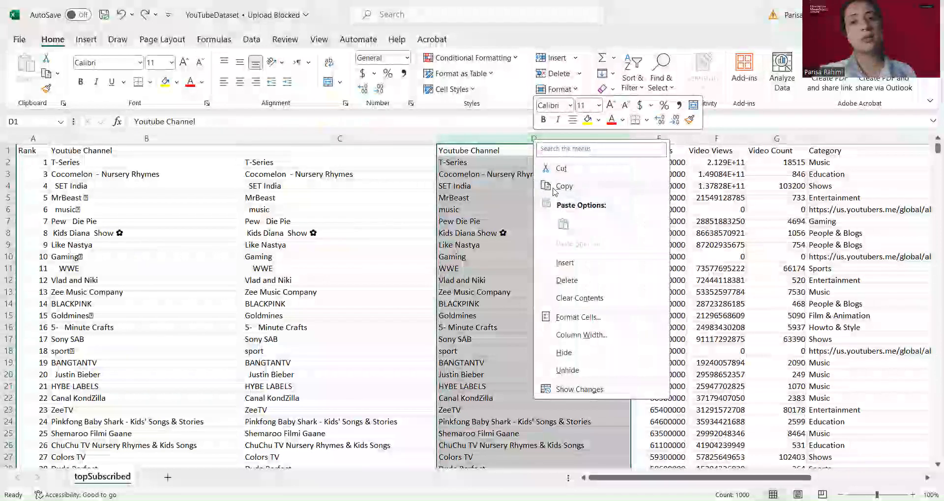
click(563, 186)
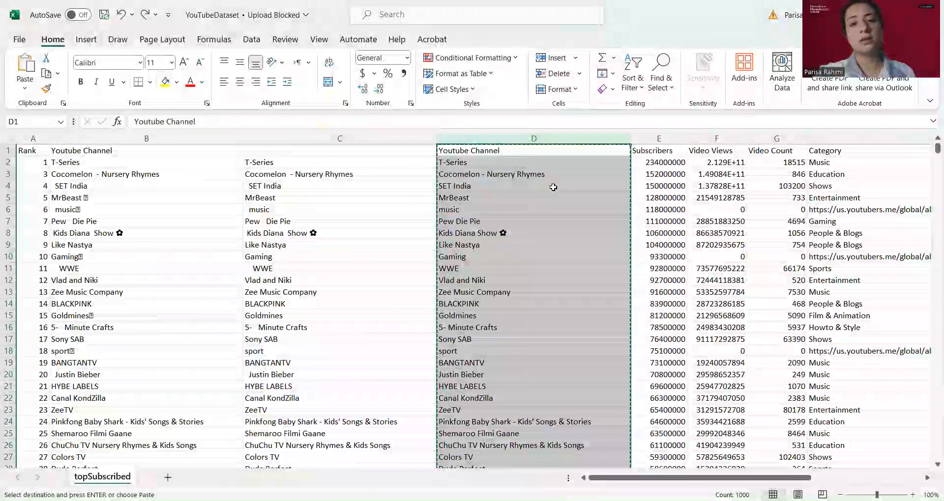
right_click(523, 139)
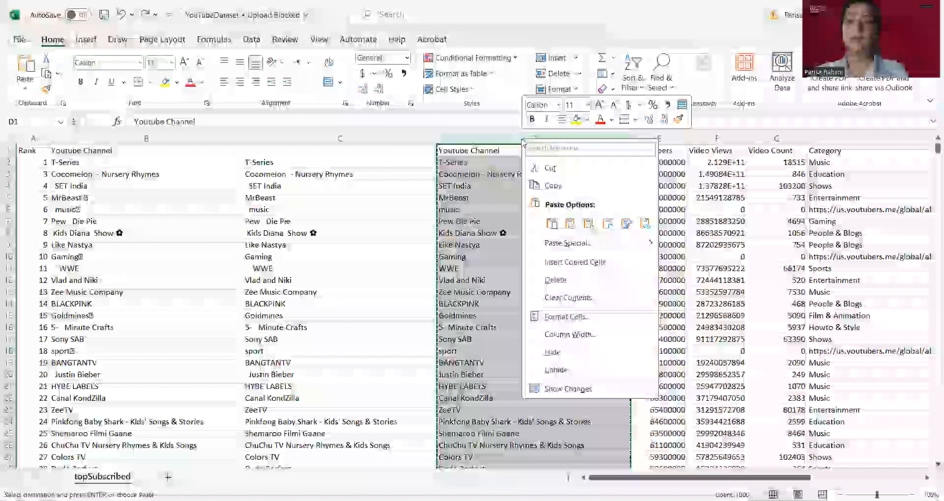
click(569, 225)
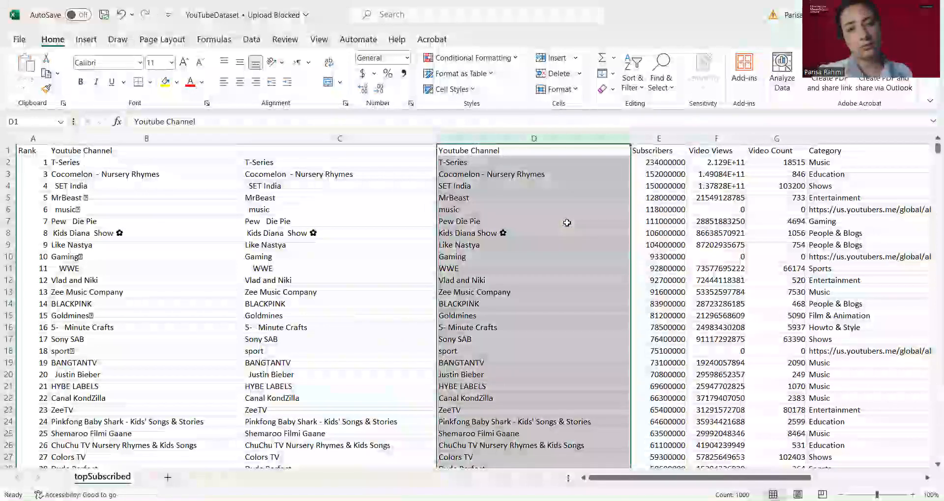
click(566, 223)
Inspect several cells in column D to check their contents
click(540, 183)
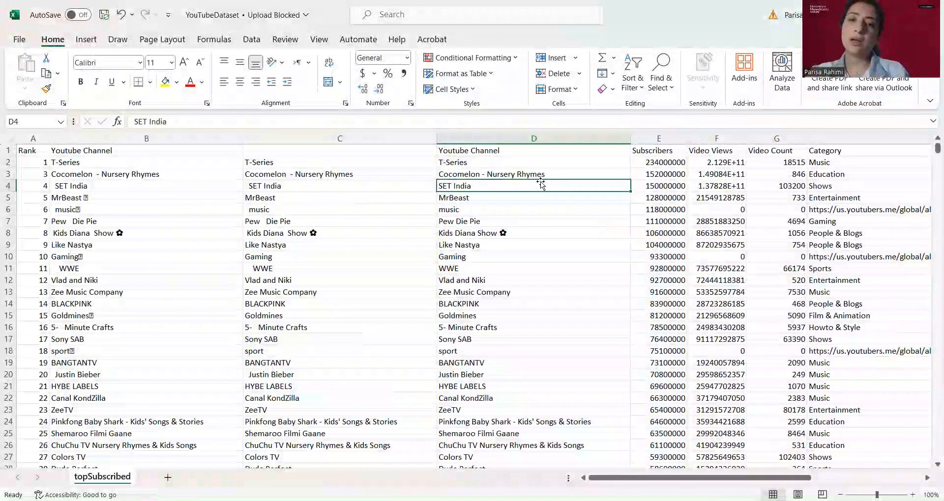
click(521, 160)
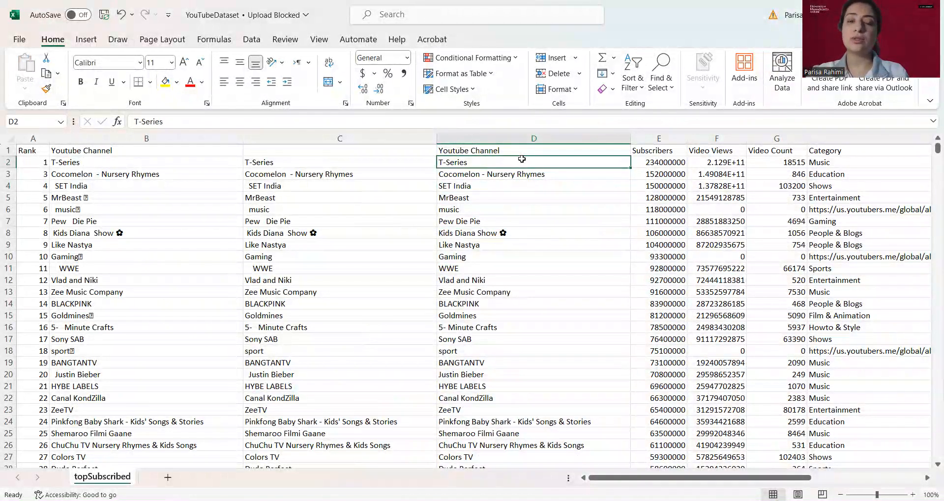
click(521, 185)
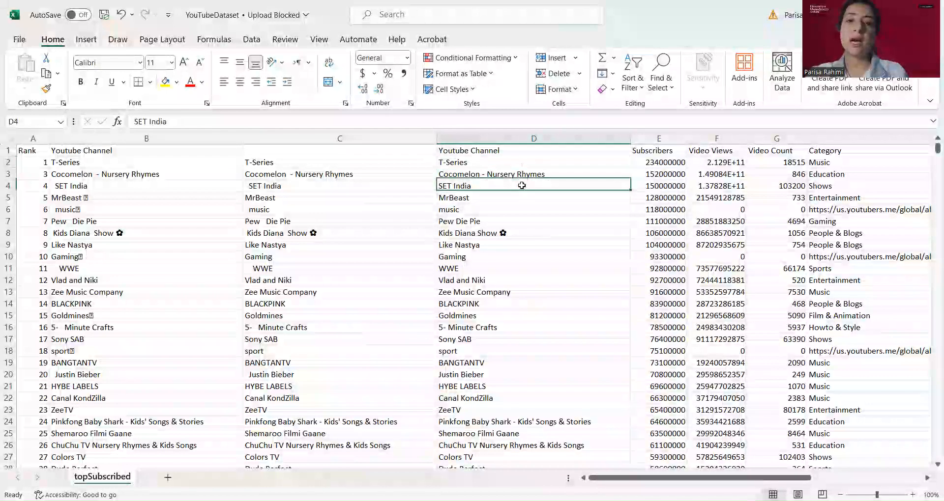
click(522, 232)
click(522, 265)
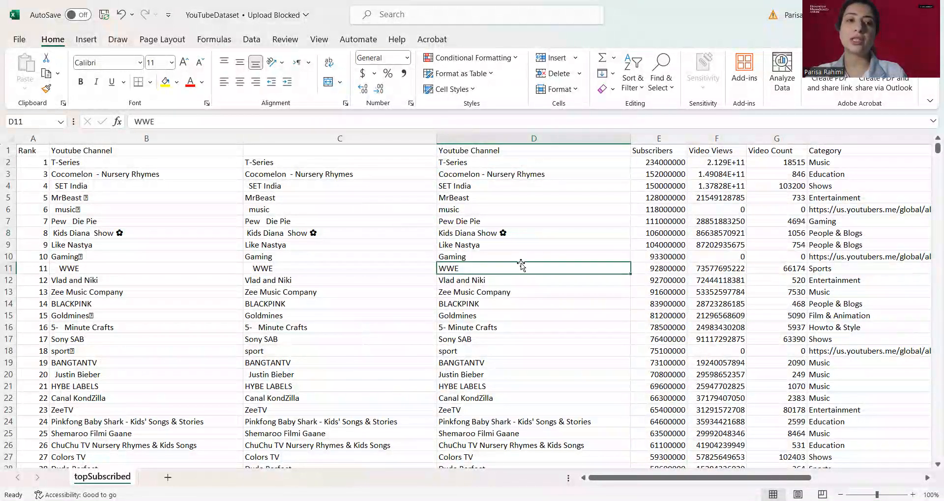
click(505, 198)
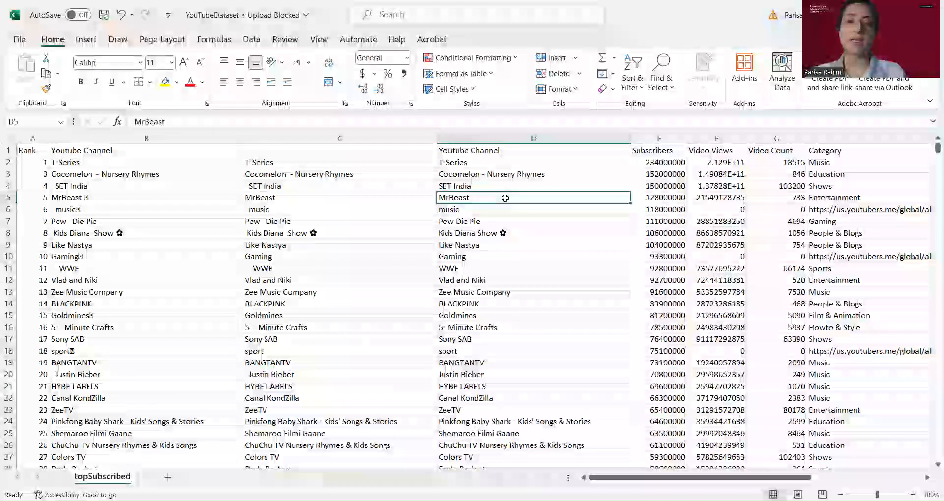
click(516, 256)
click(508, 221)
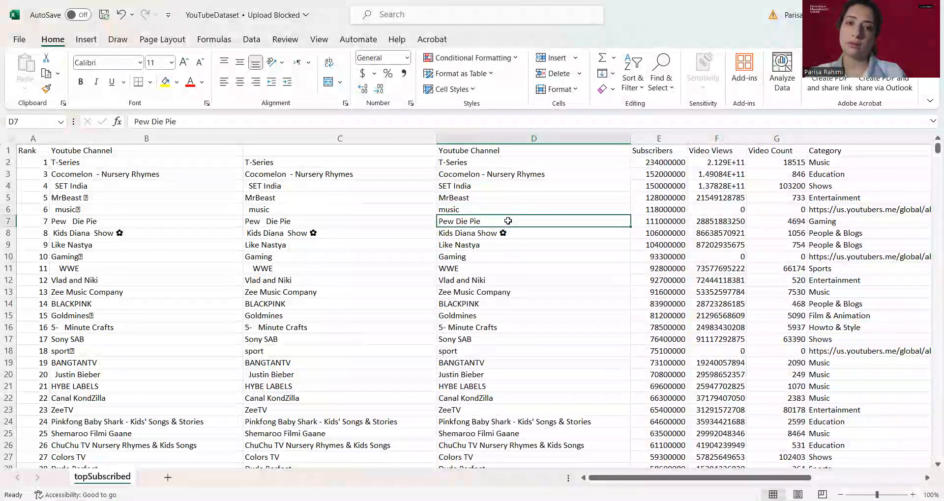
click(485, 185)
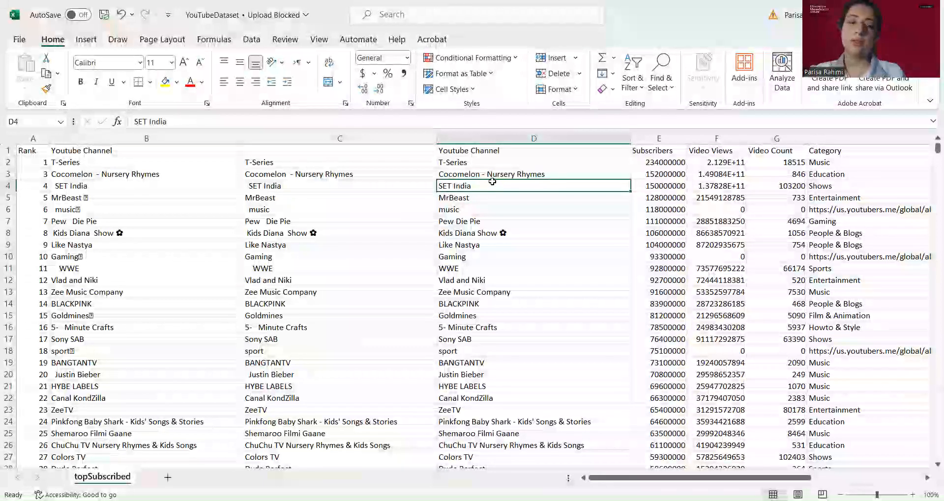
Delete the original columns B and C so only the cleaned Youtube Channel column remains
click(483, 166)
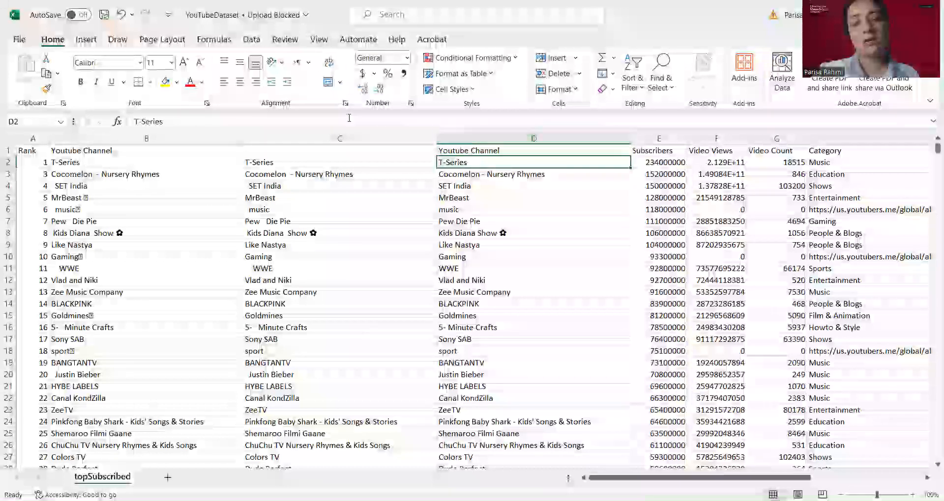
click(383, 138)
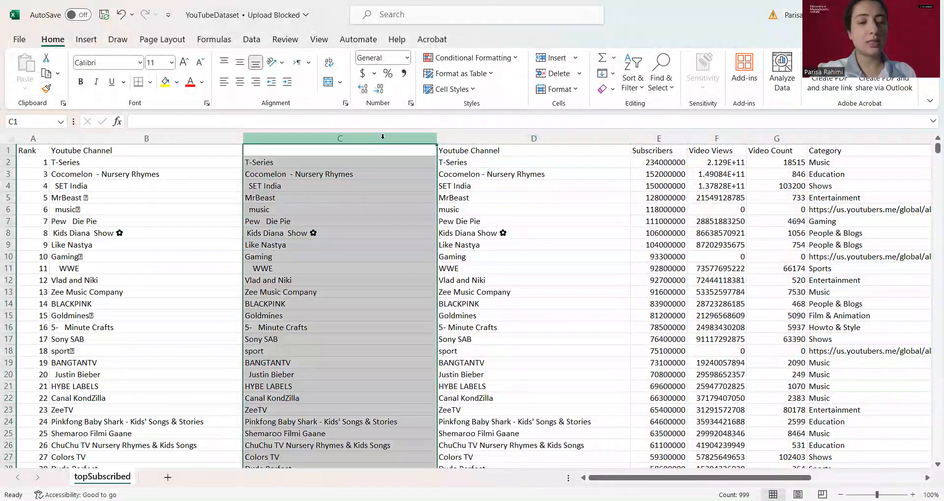
ctrl+click(165, 138)
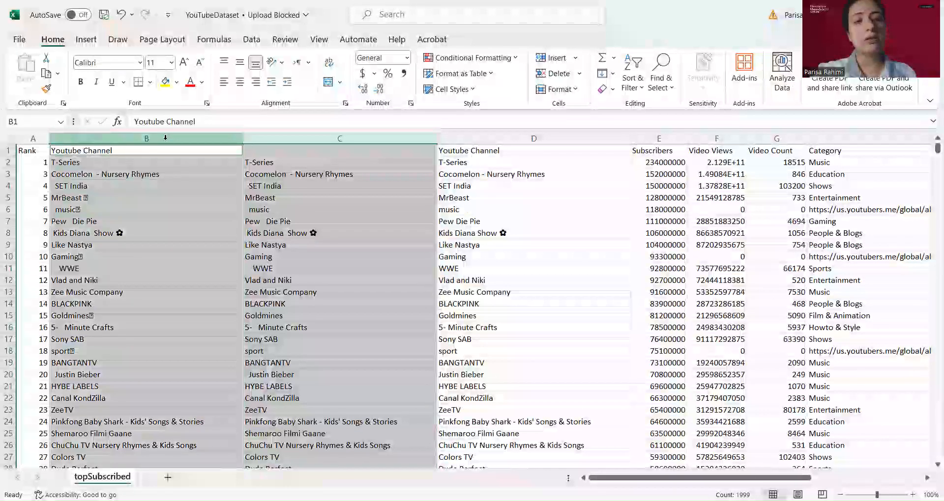
right_click(165, 138)
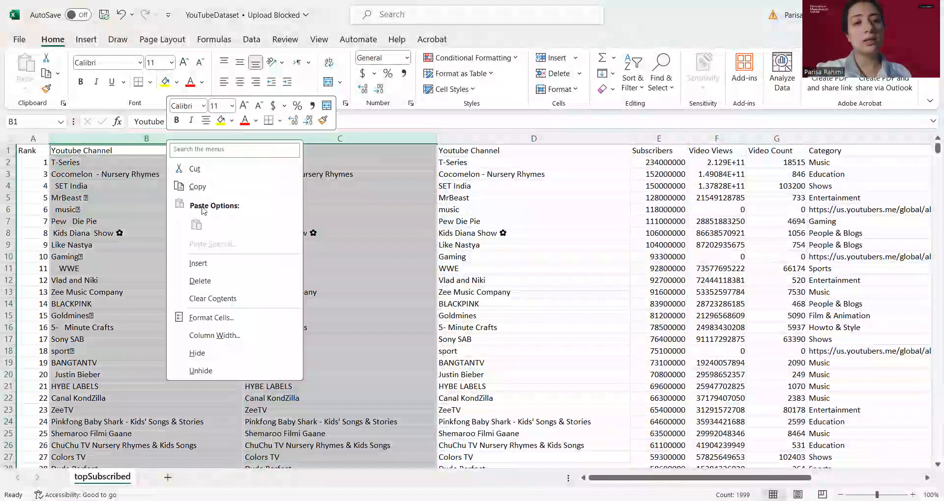
click(213, 280)
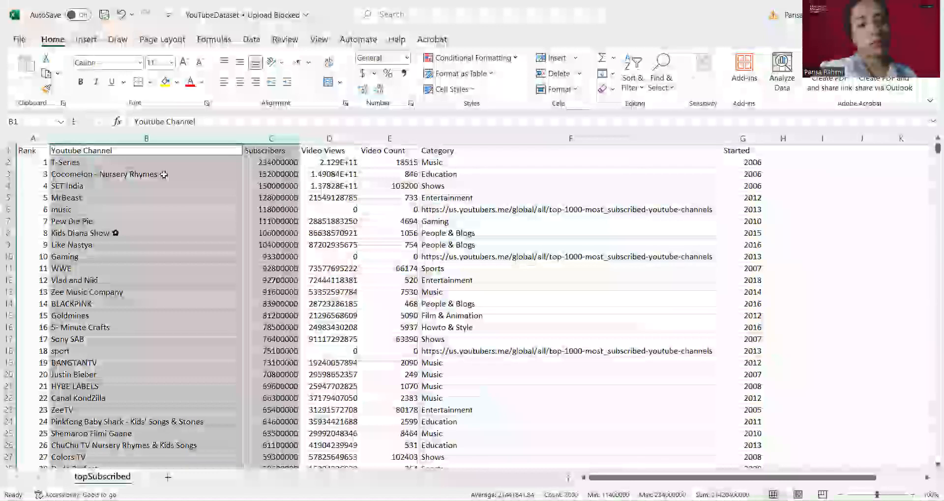
Inspect several channel-name cells in the remaining Youtube Channel column to check their contents
click(162, 174)
click(162, 197)
click(162, 222)
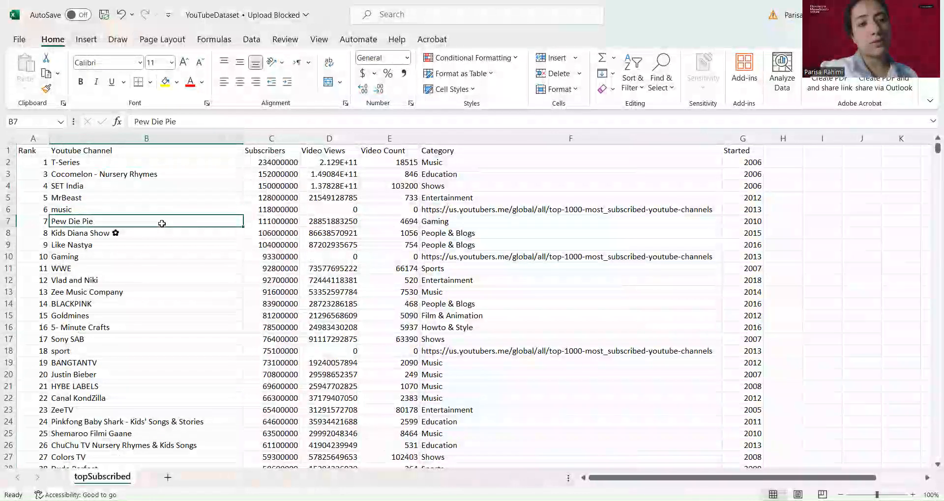
click(162, 171)
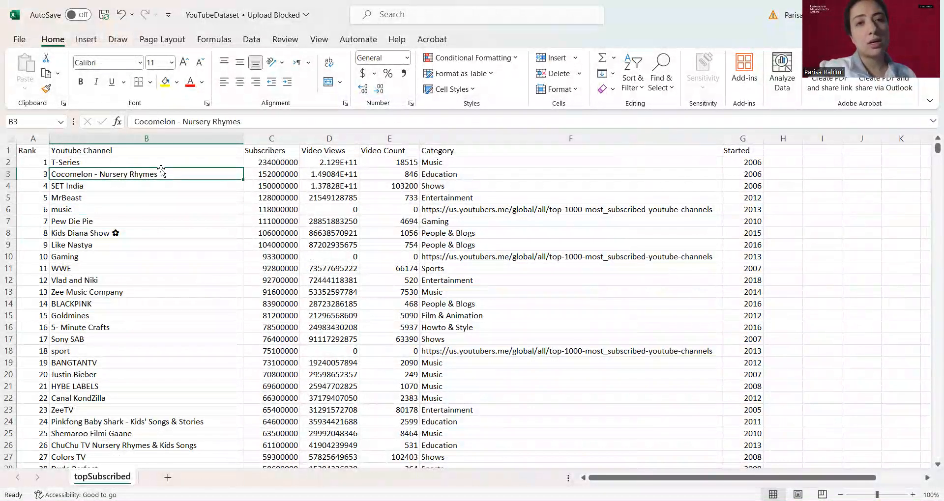
click(132, 158)
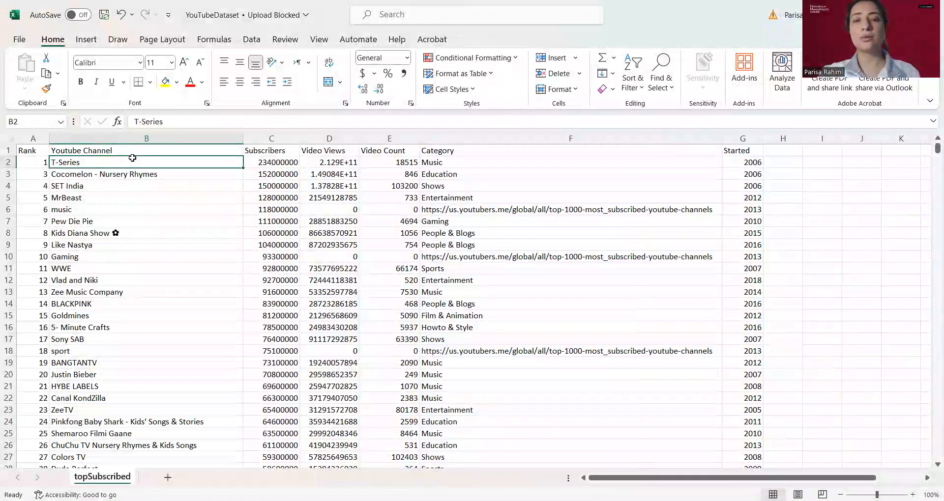
click(136, 195)
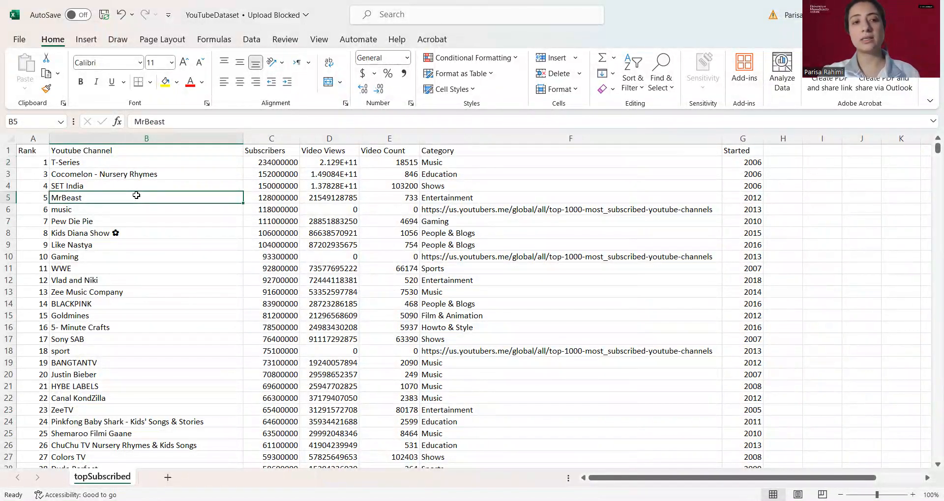
click(116, 166)
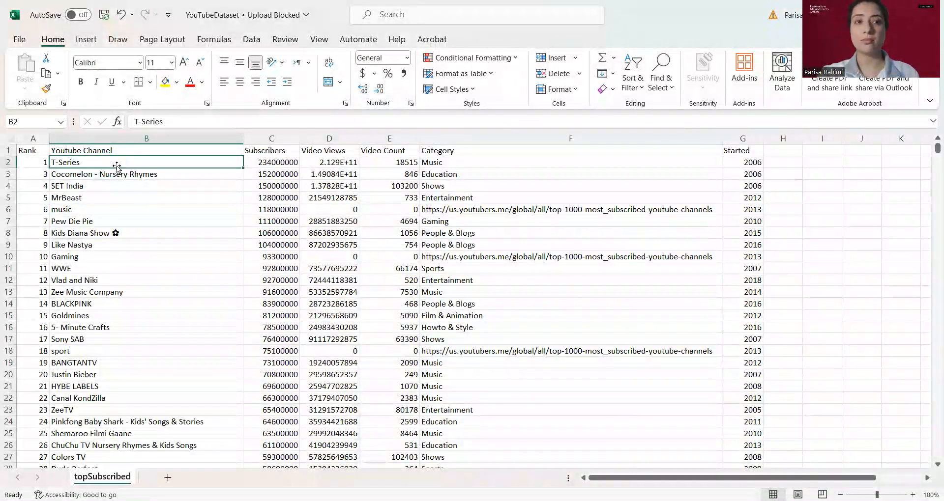